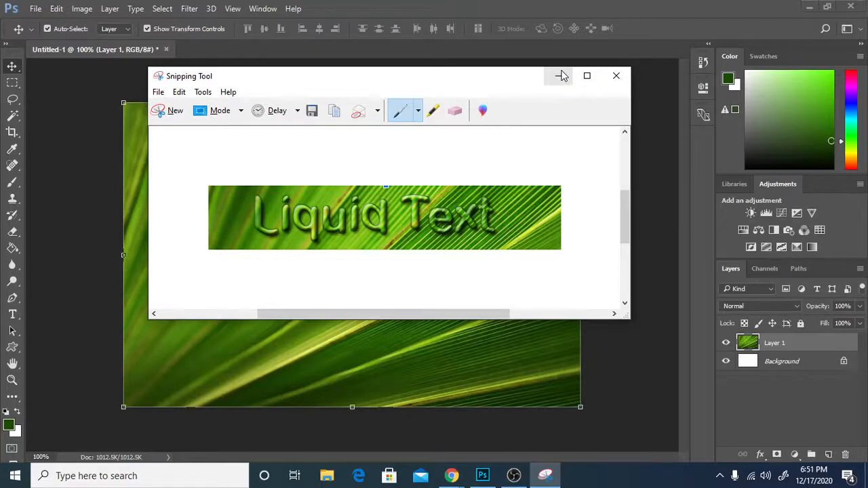
Minimize the Liquid Text sample snip to bring the green leaf photo in Photoshop back into view.
click(562, 76)
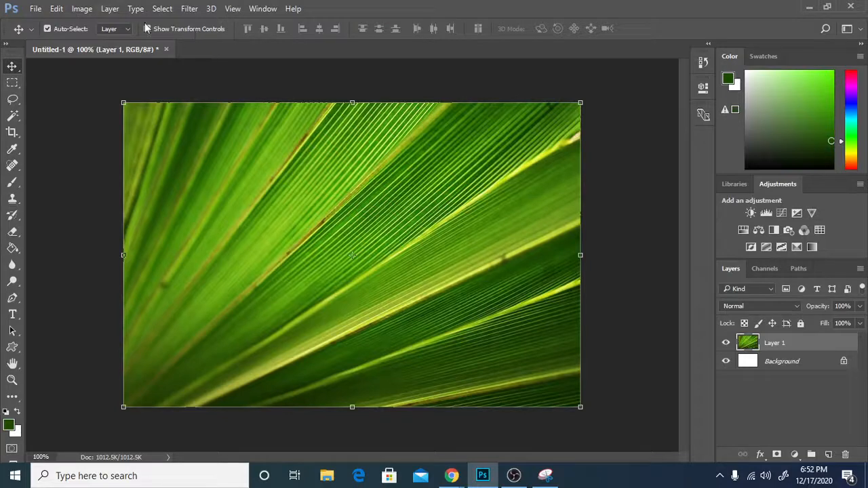
Convert the leaf photo to Grayscale mode without flattening the layers, discarding the colour information.
click(77, 9)
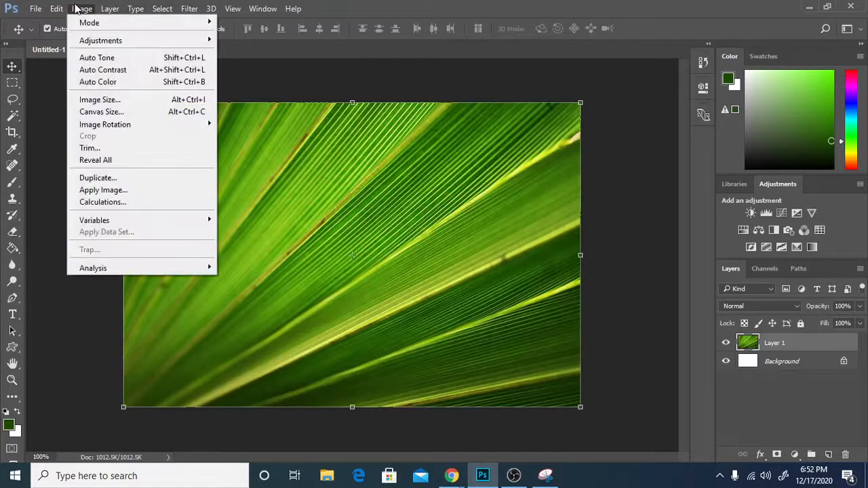
mouse_move(88, 22)
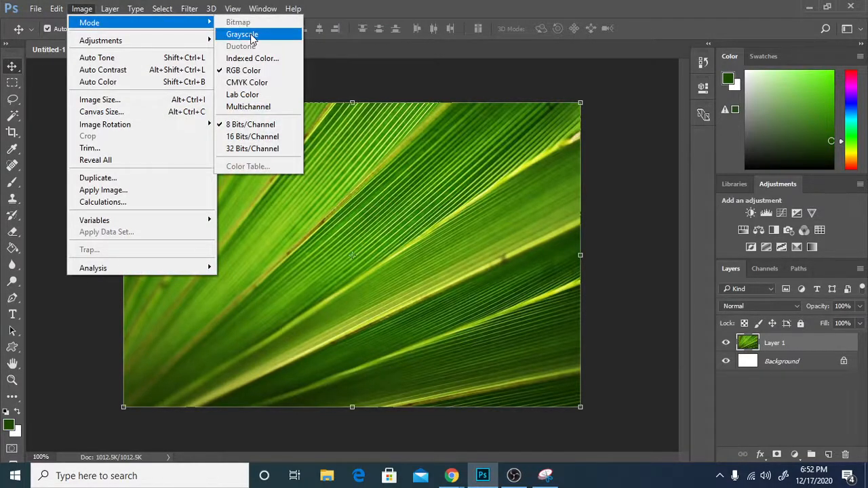
click(252, 35)
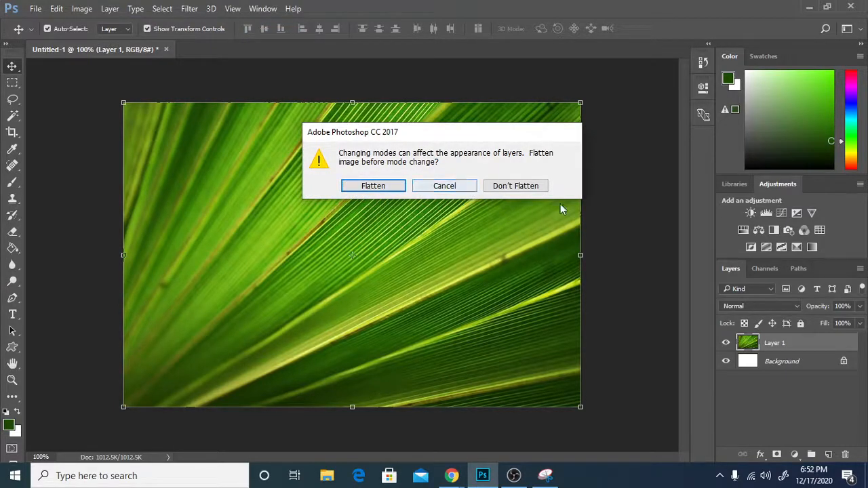
click(529, 186)
click(364, 202)
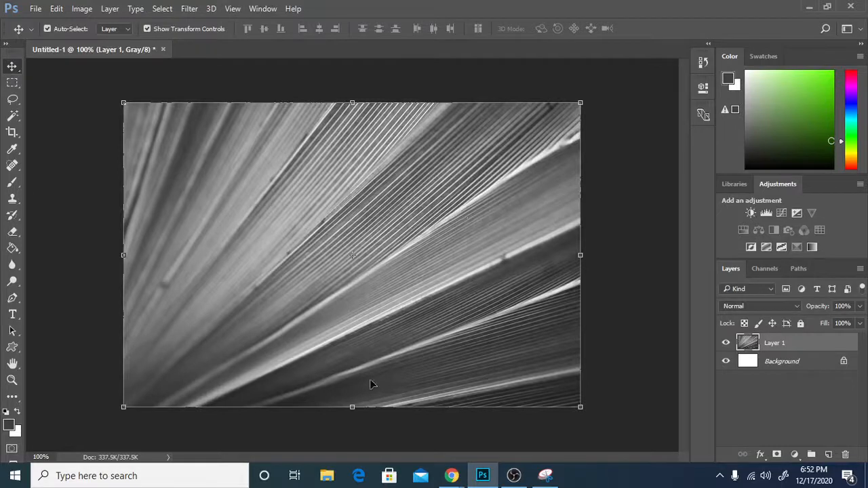
Apply a 2.5-pixel Gaussian Blur to the grayscale leaf on Layer 1.
click(192, 8)
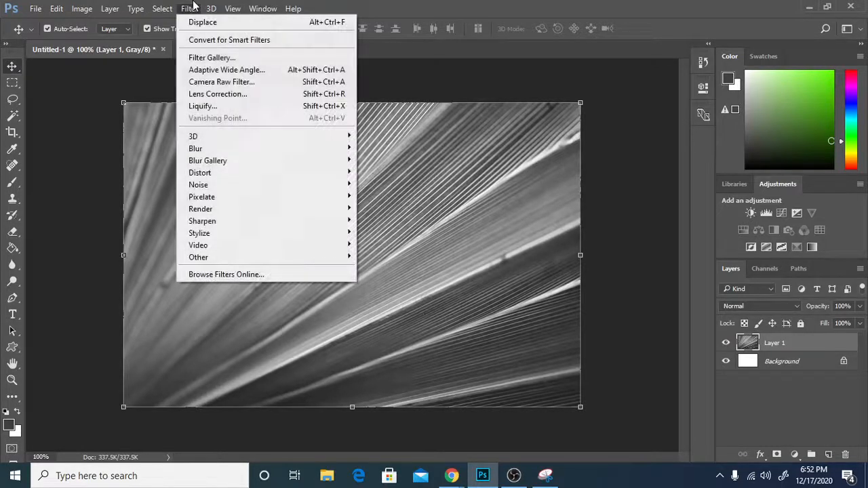
mouse_move(233, 155)
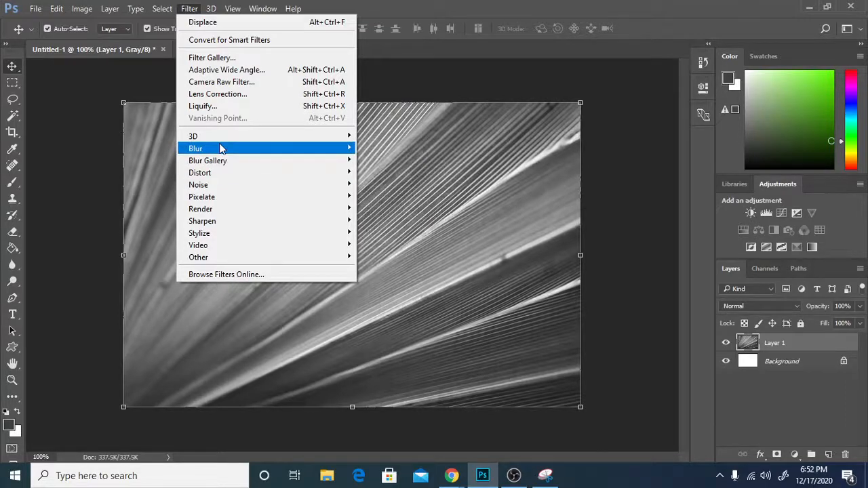
click(188, 7)
mouse_move(302, 150)
click(386, 195)
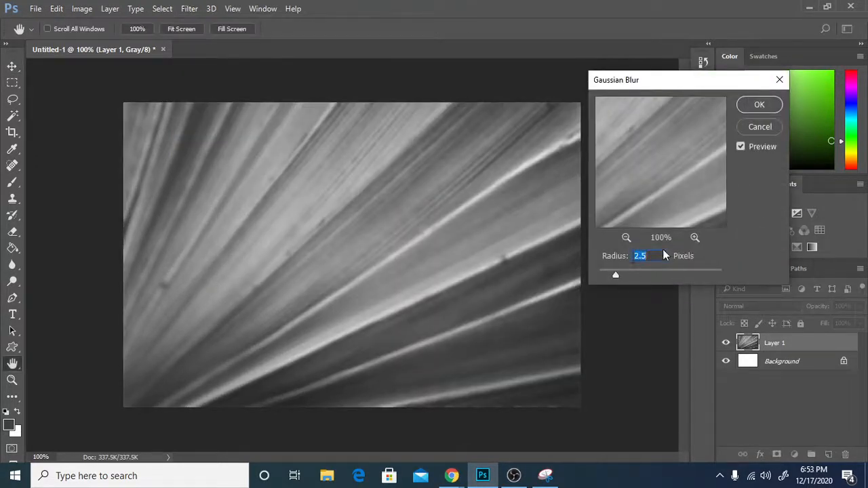
click(758, 105)
key(v)
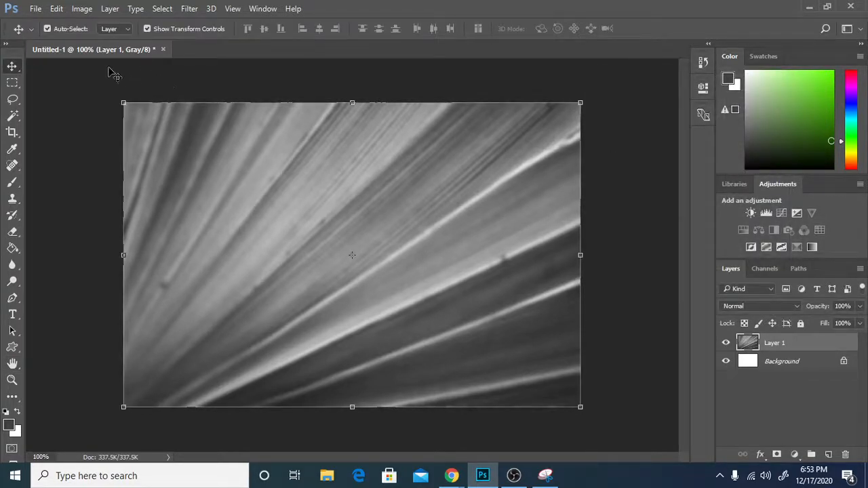
Save the blurred image as displace.psd in Downloads over the old copy, then close it.
click(33, 12)
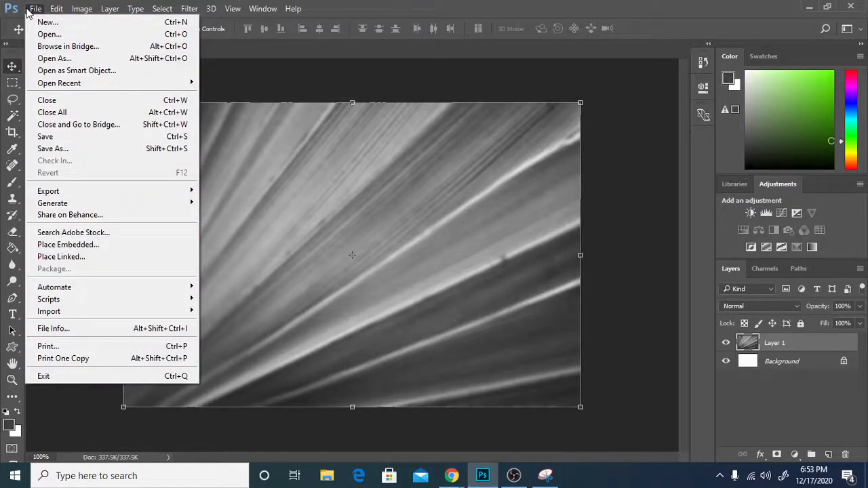
click(89, 149)
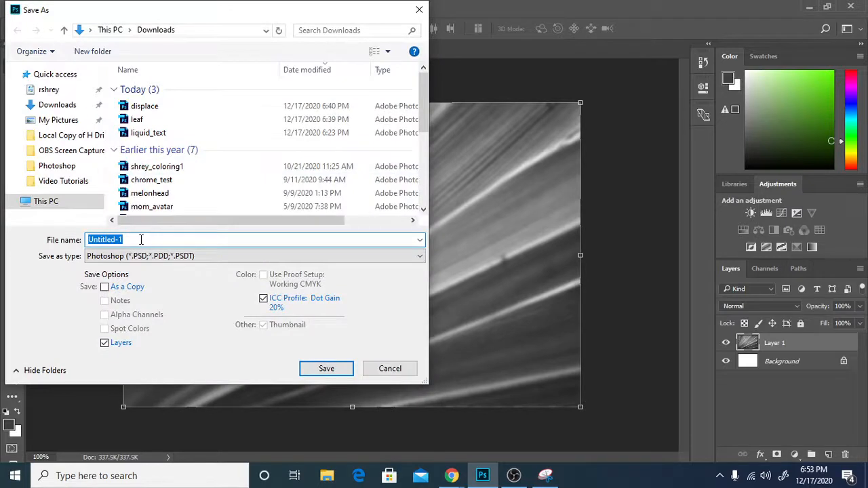
key(BackSpace)
text(displace)
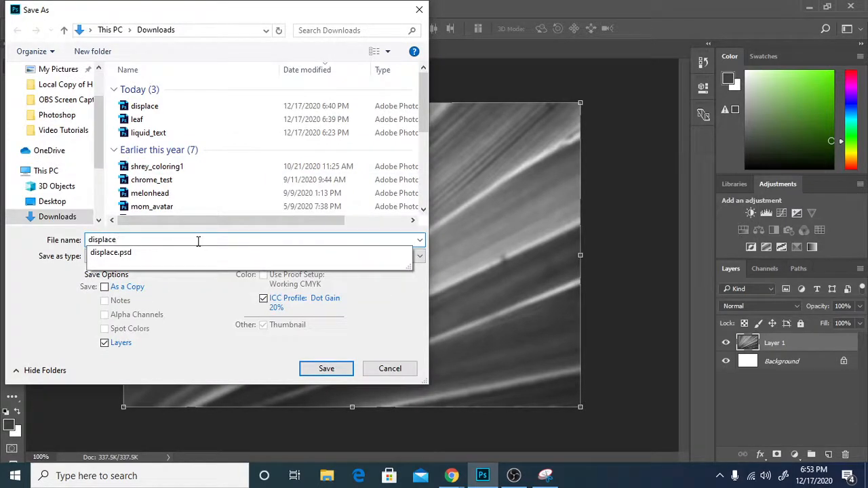
click(61, 296)
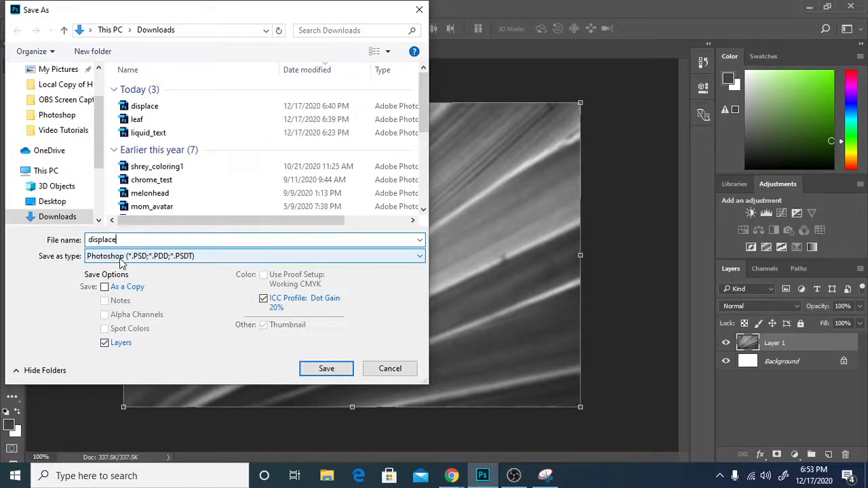
click(326, 369)
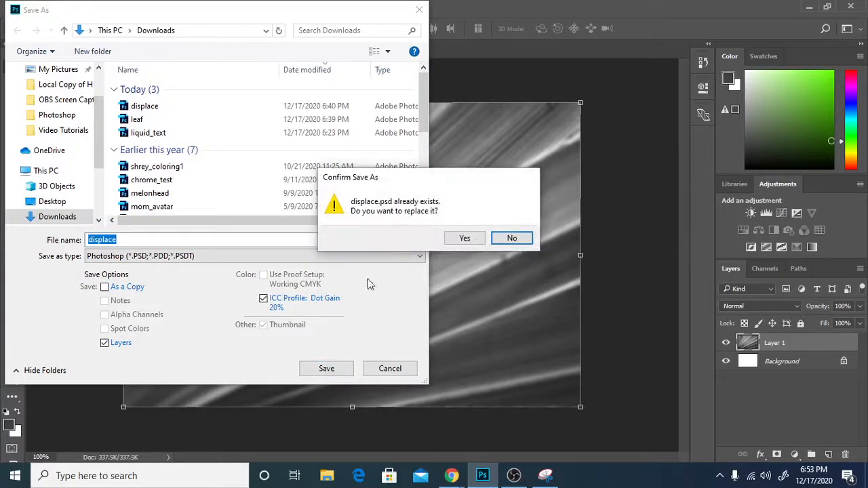
click(464, 239)
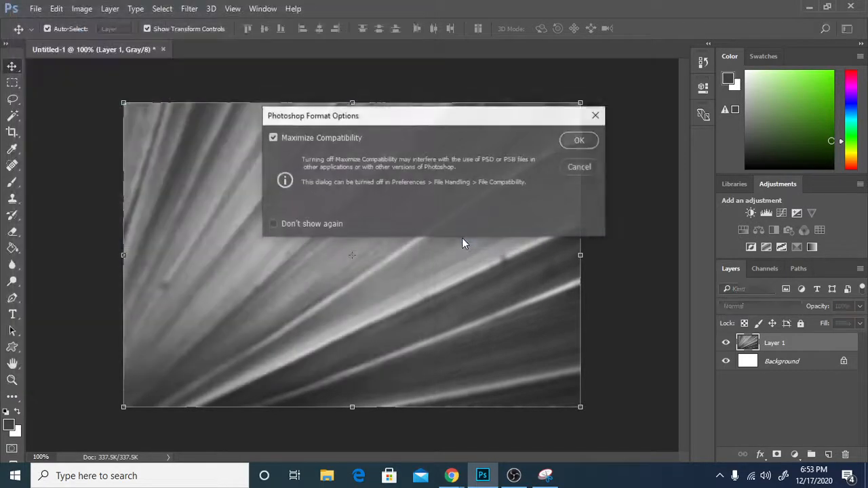
click(583, 140)
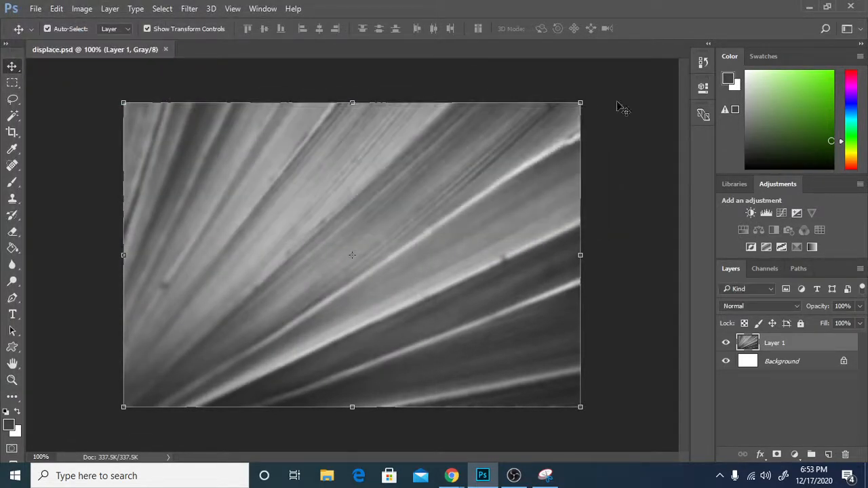
click(163, 50)
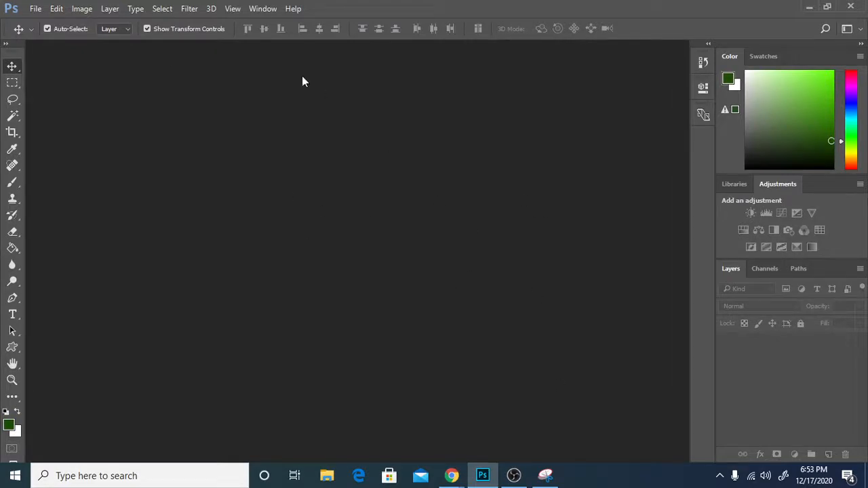
click(35, 9)
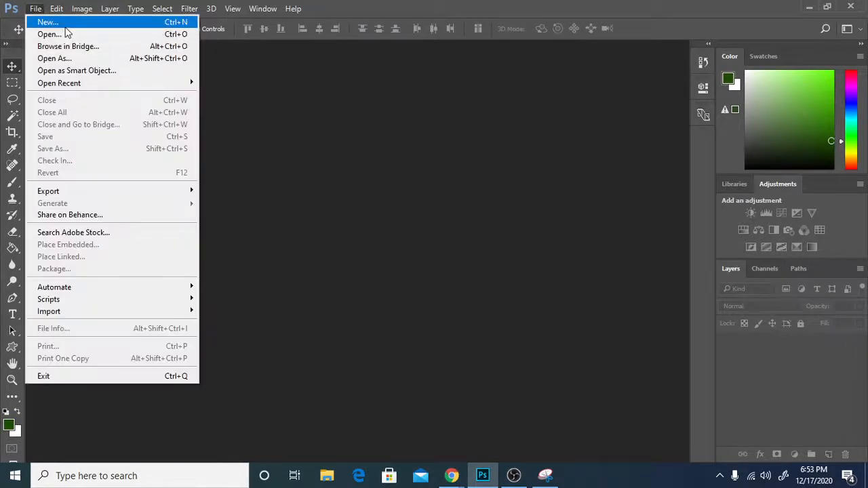
click(65, 26)
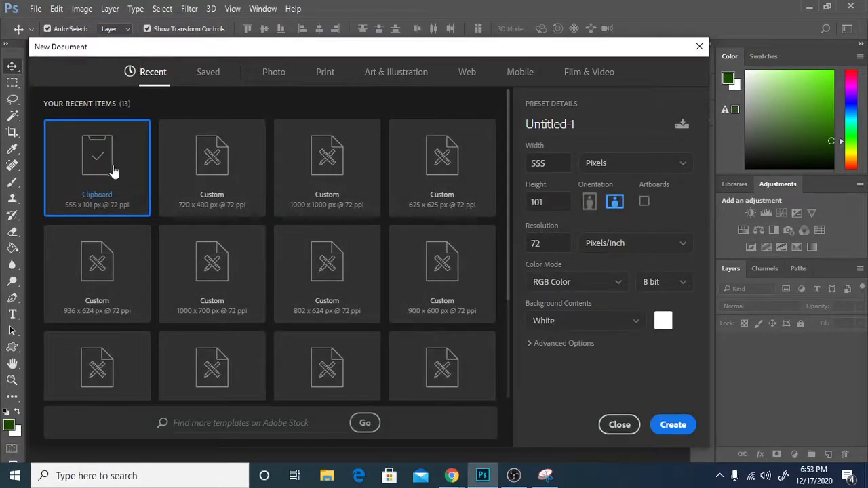
click(673, 424)
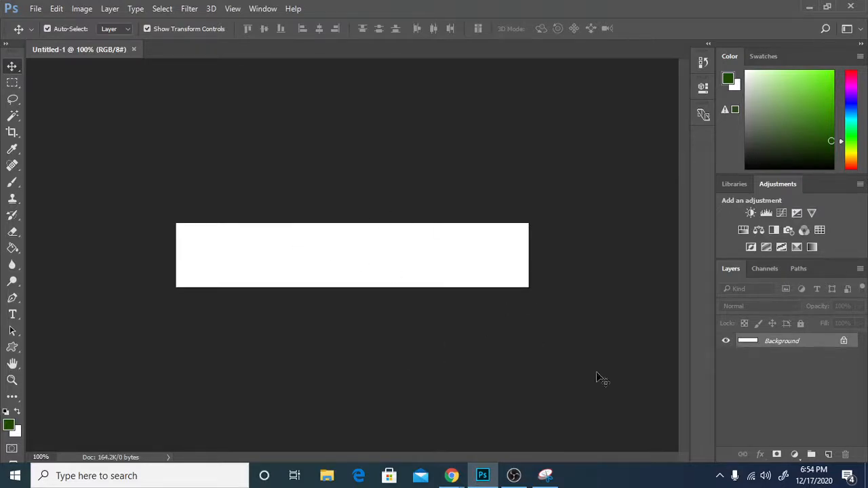
key(ctrl)
click(133, 50)
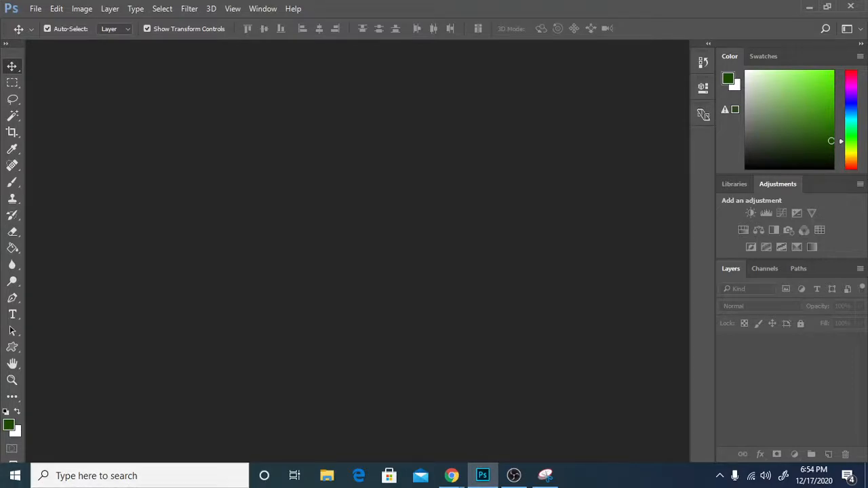
Create a new 720×480 document and paste the leaf image into it as Layer 1.
key(alt+Tab)
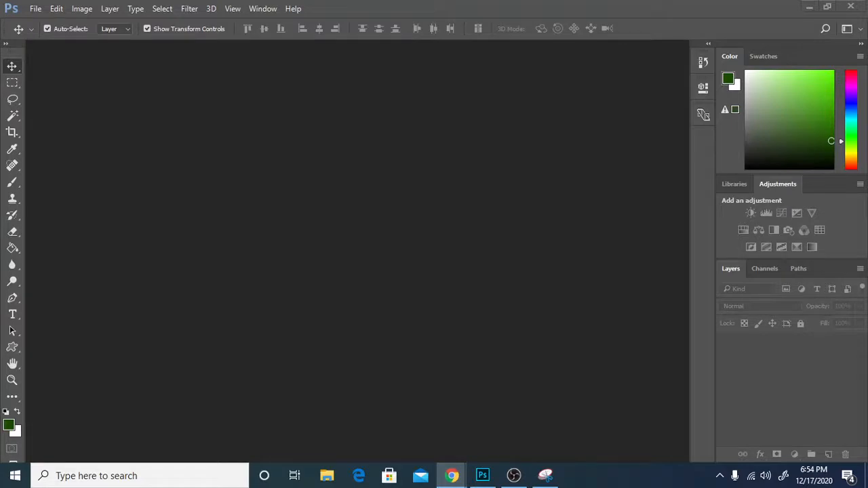
click(35, 8)
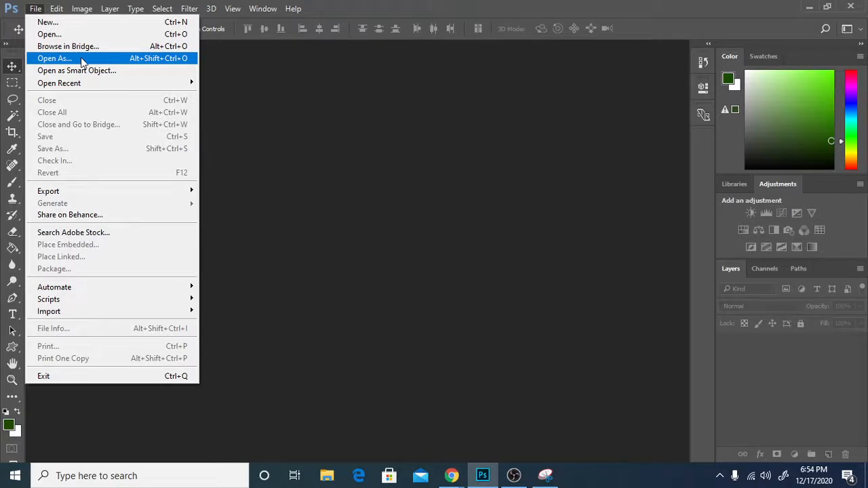
mouse_move(35, 8)
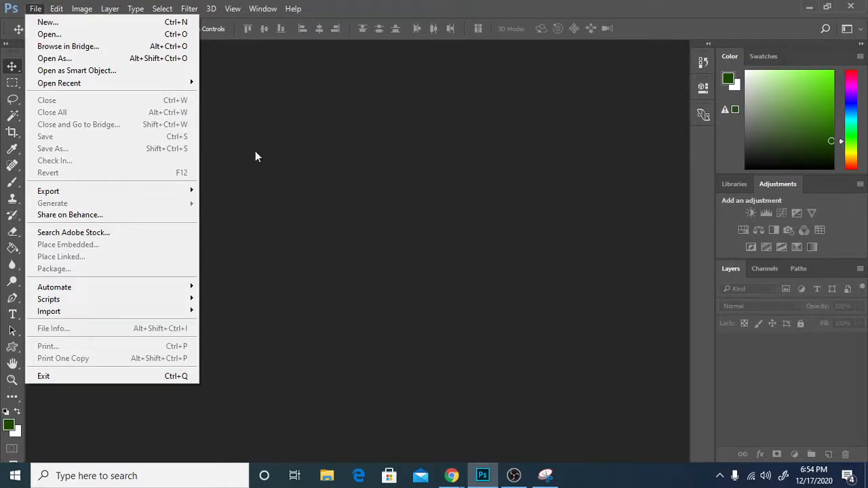
click(65, 23)
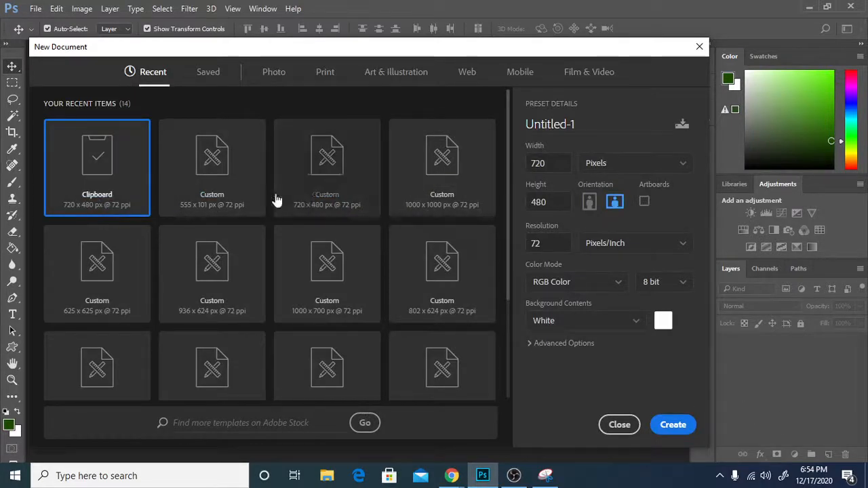
click(671, 425)
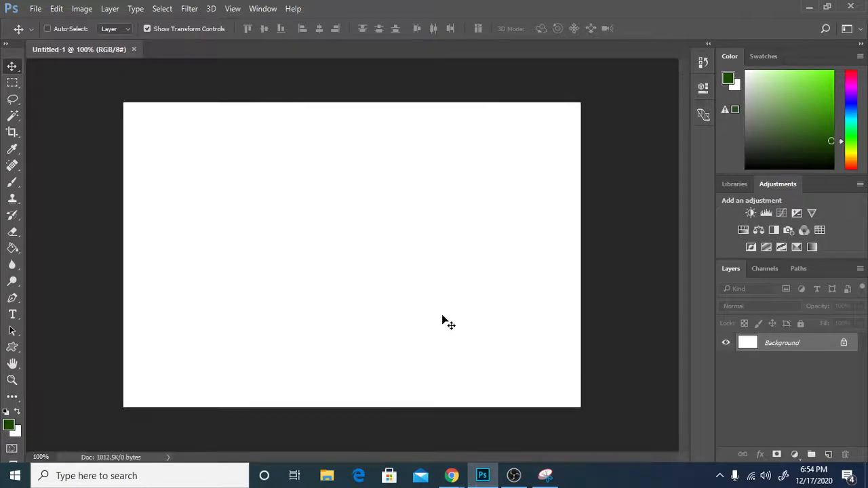
key(ctrl+v)
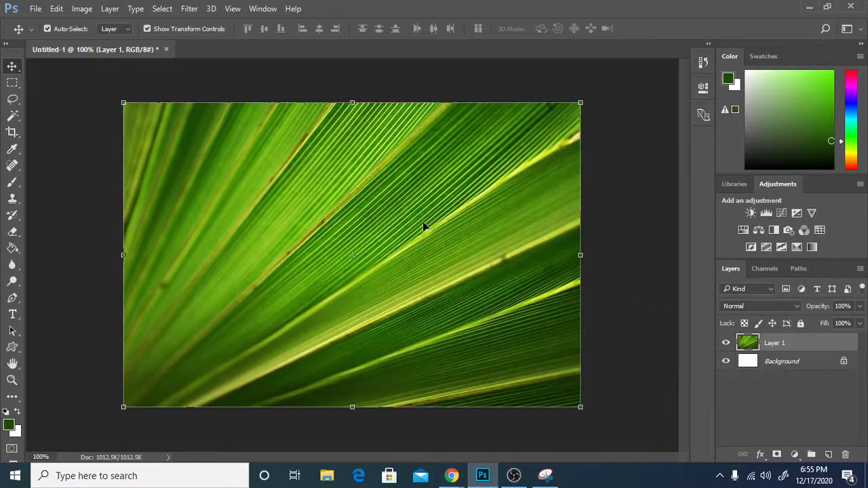
Save the leaf document over the existing liquid_text.psd in Downloads, accepting the format options.
key(alt+Tab)
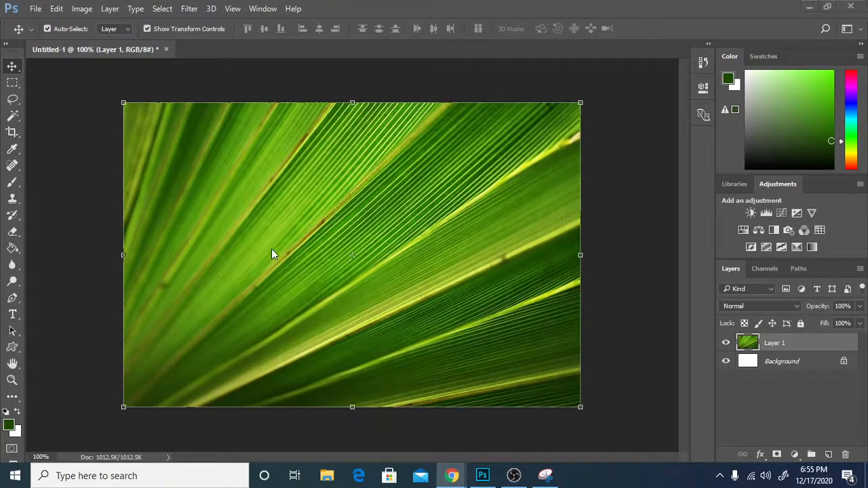
click(35, 8)
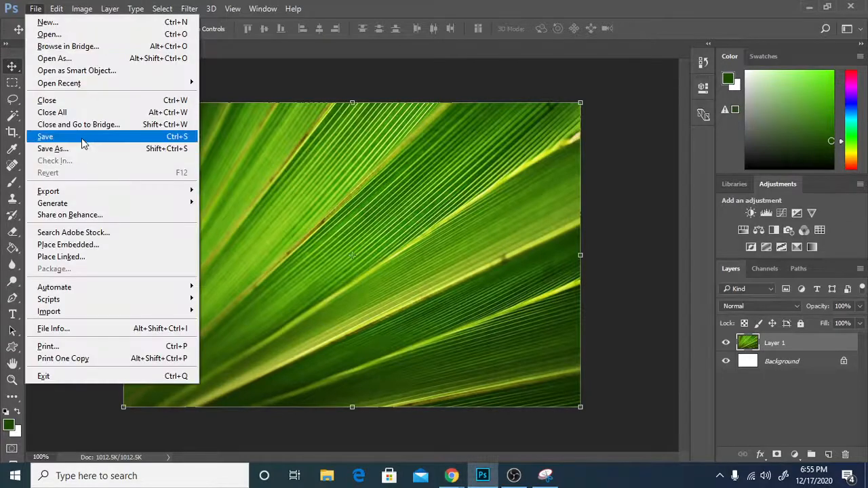
click(81, 149)
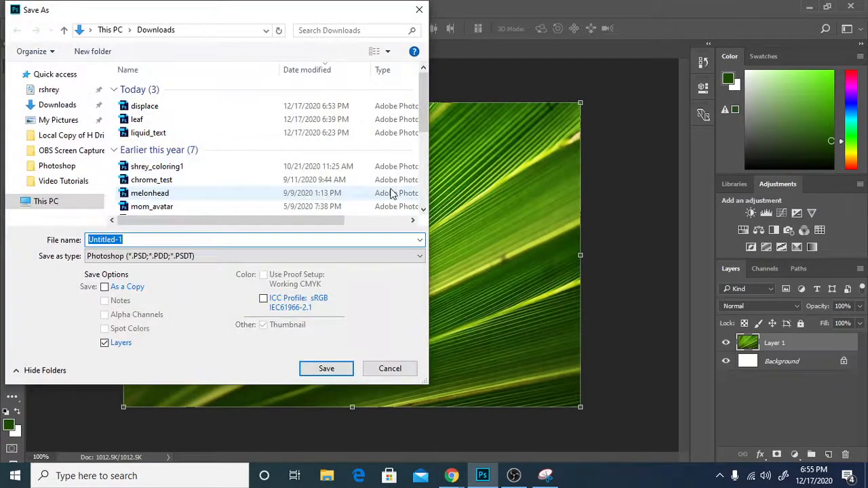
text(liquid)
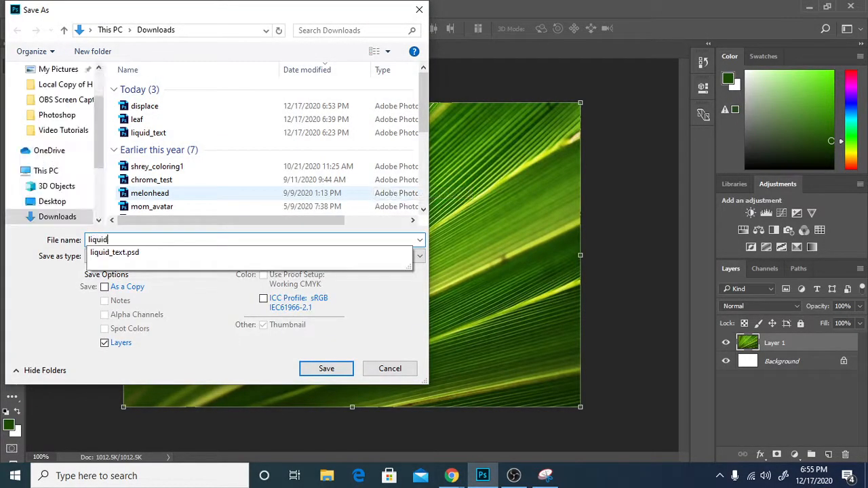
key(Down)
key(Return)
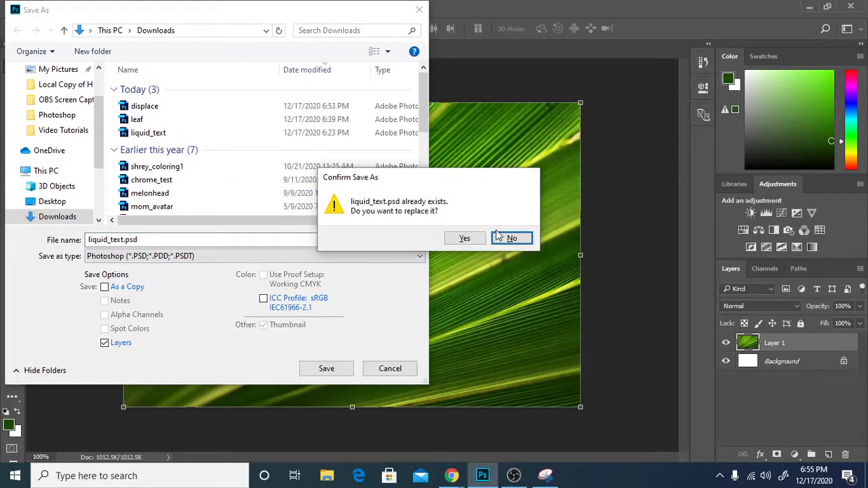
click(468, 237)
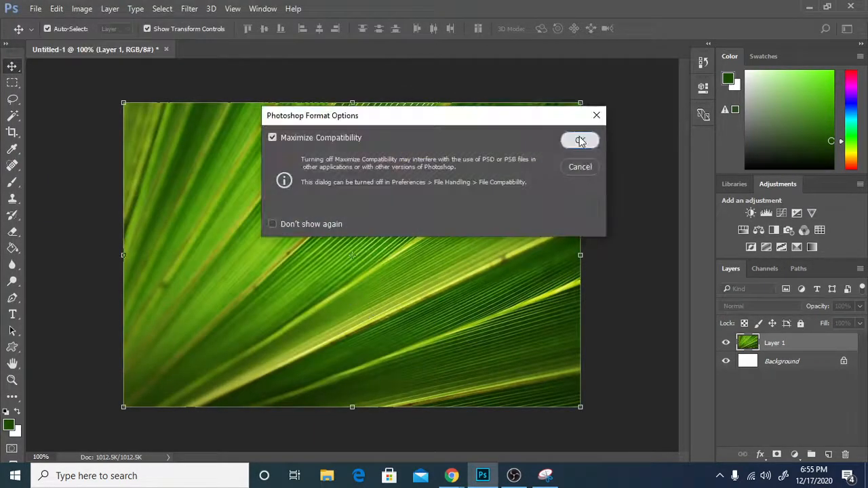
click(578, 141)
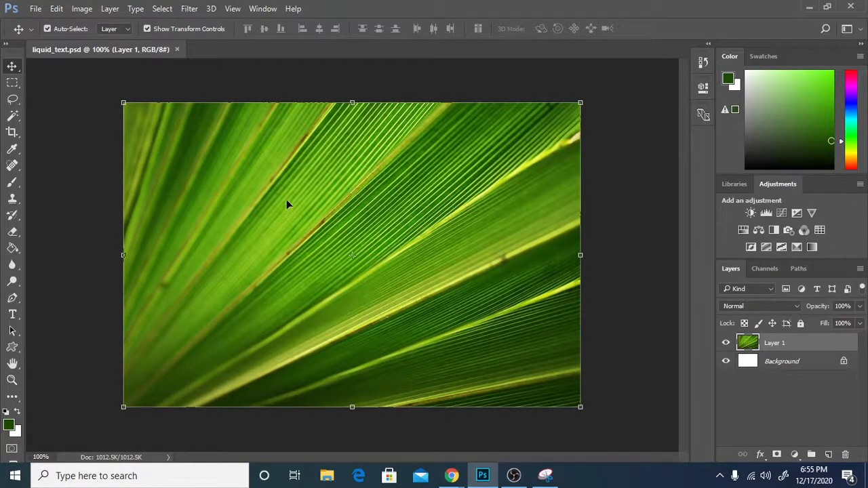
Start a type layer at the photo's upper left in Arial Rounded MT Bold, colour 000000.
click(12, 314)
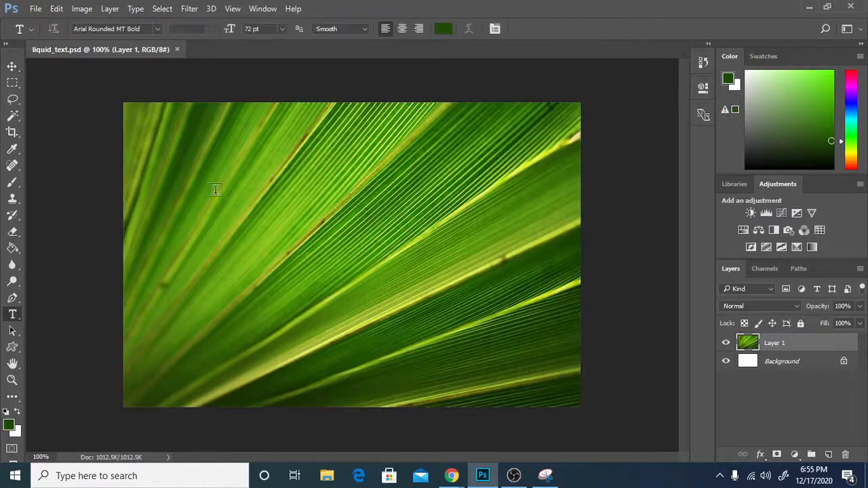
click(194, 182)
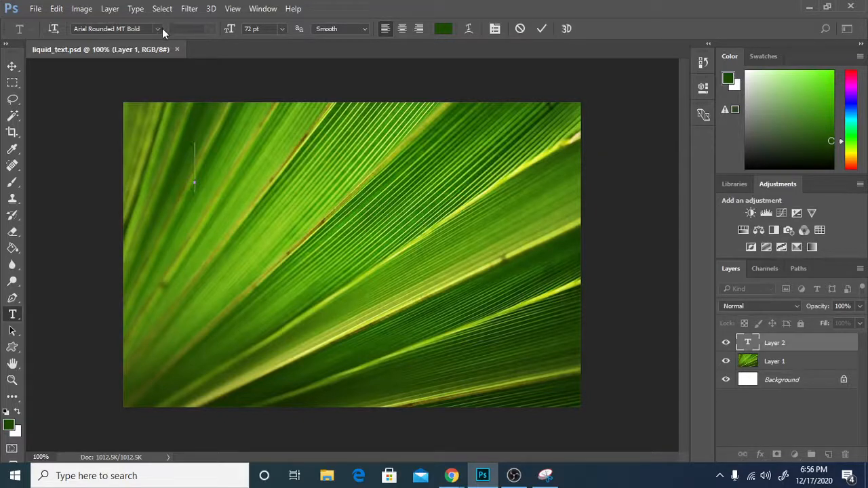
click(160, 28)
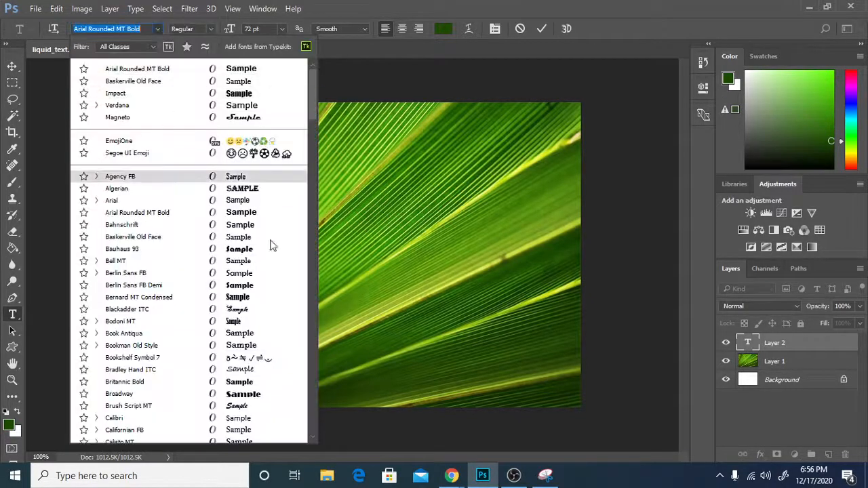
click(142, 71)
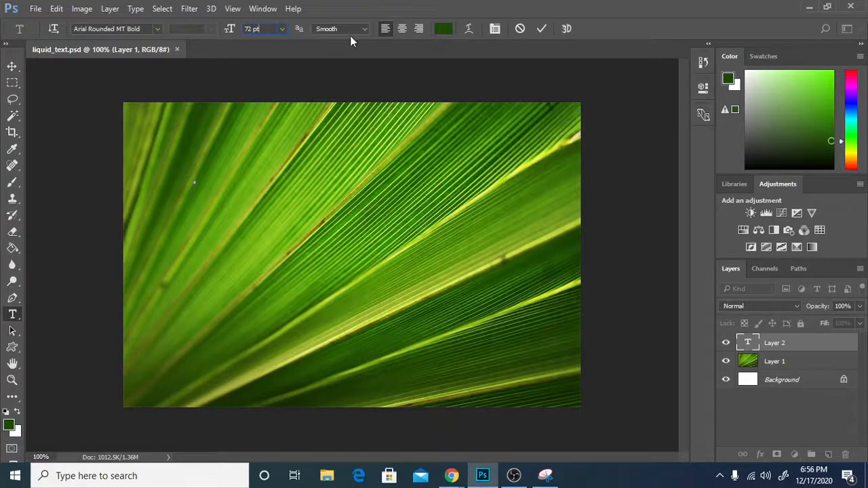
click(442, 28)
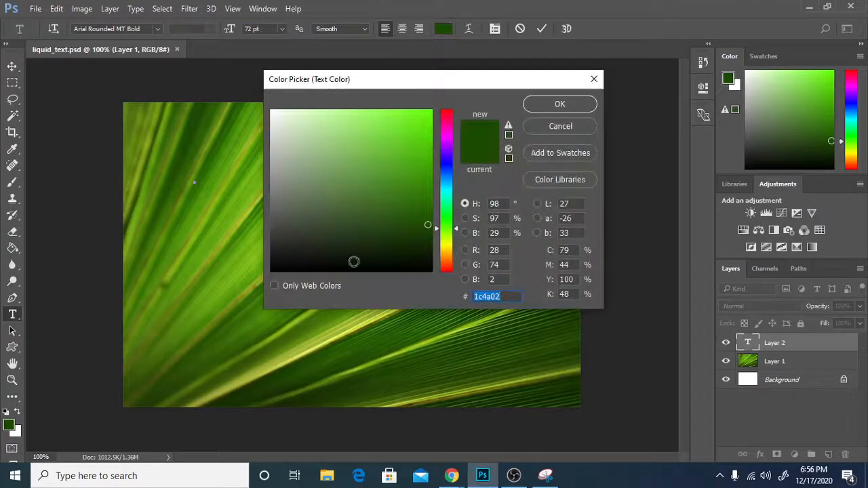
text(000000)
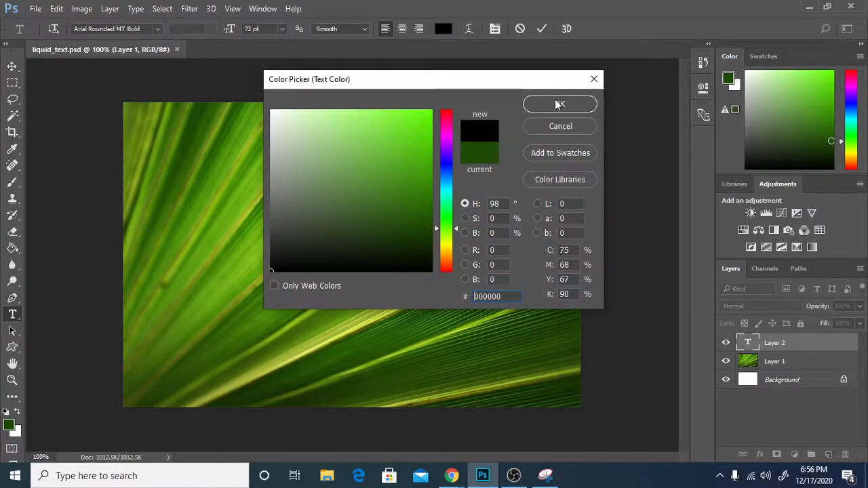
click(559, 103)
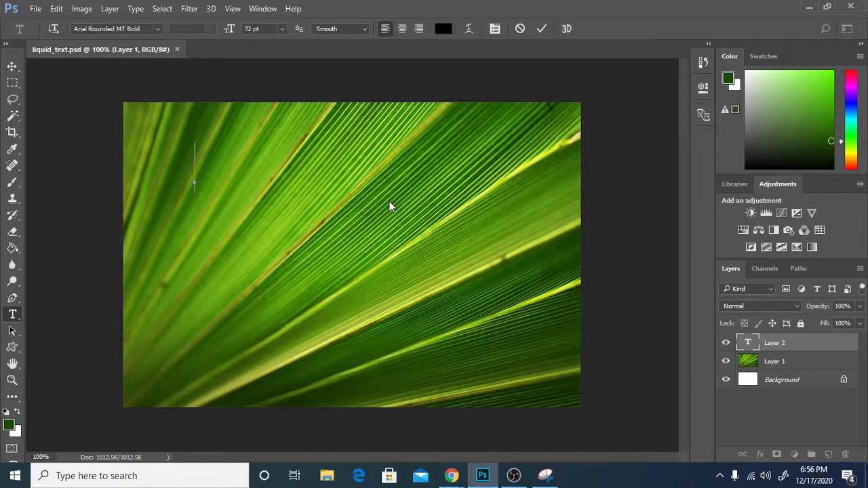
Type 'Liquid Text' on the canvas and commit the lettering.
text(Li)
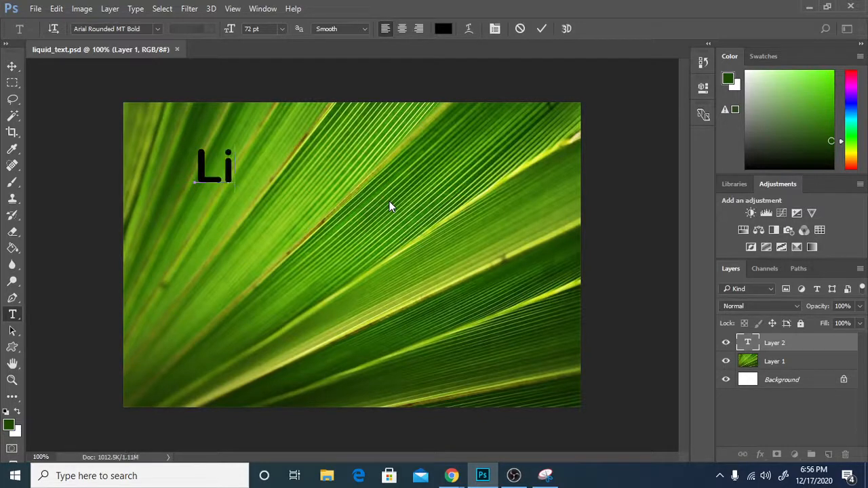
text(quid T)
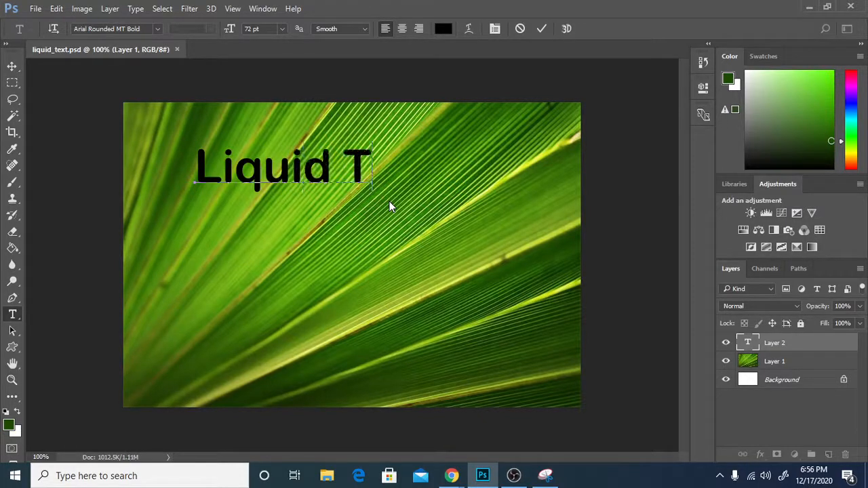
text(ext)
click(617, 184)
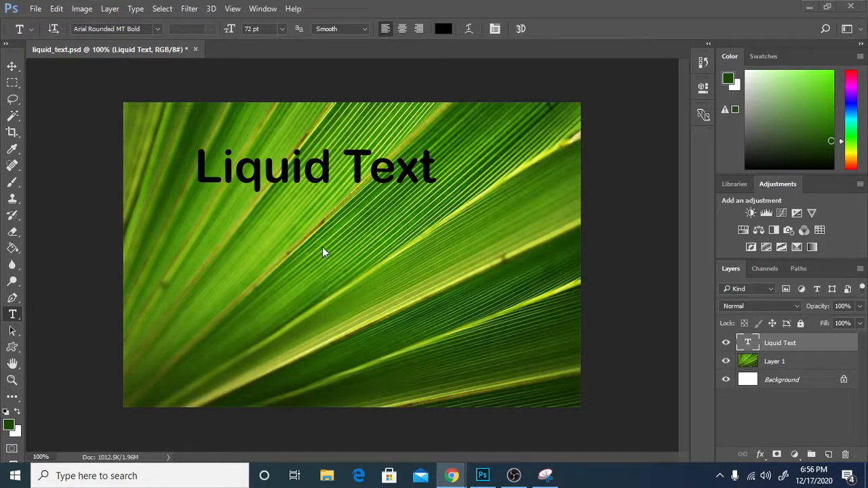
click(778, 348)
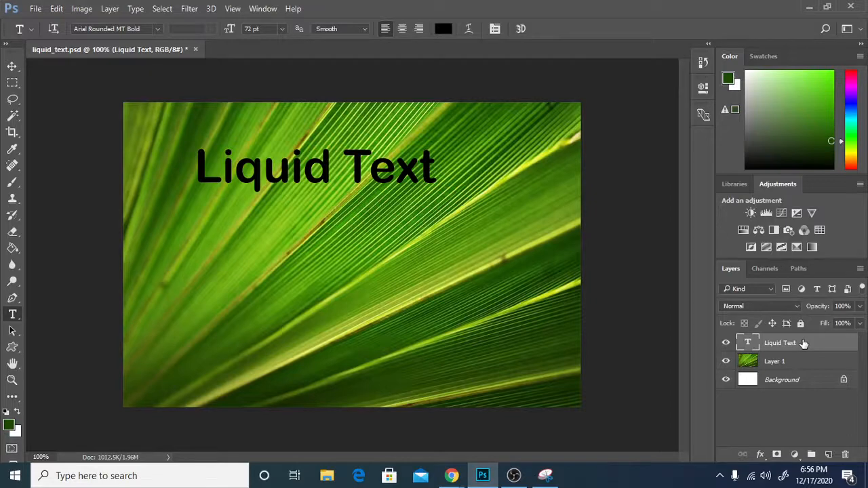
click(190, 8)
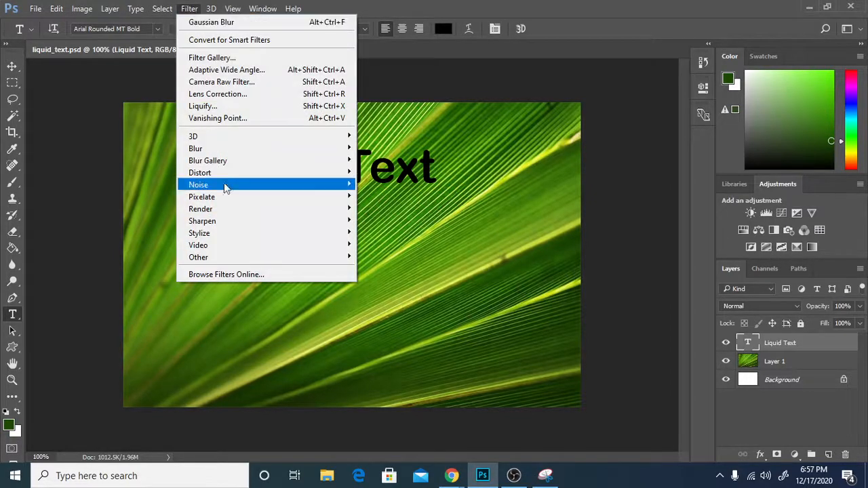
mouse_move(229, 172)
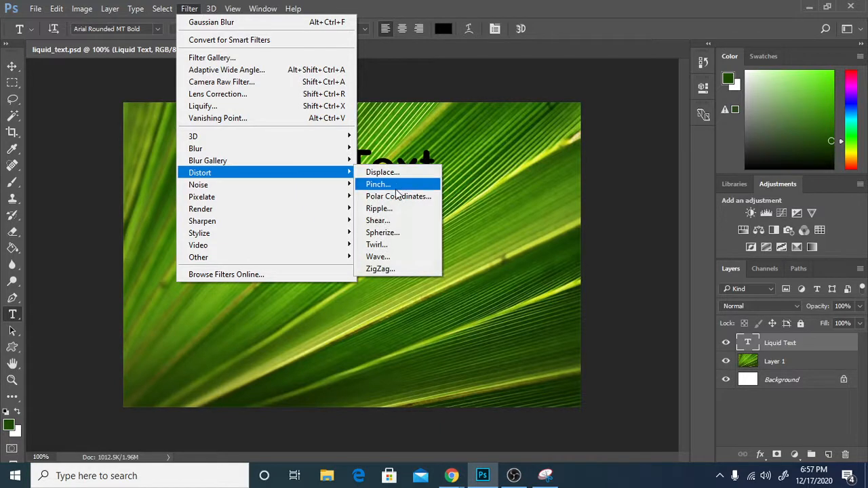
click(396, 253)
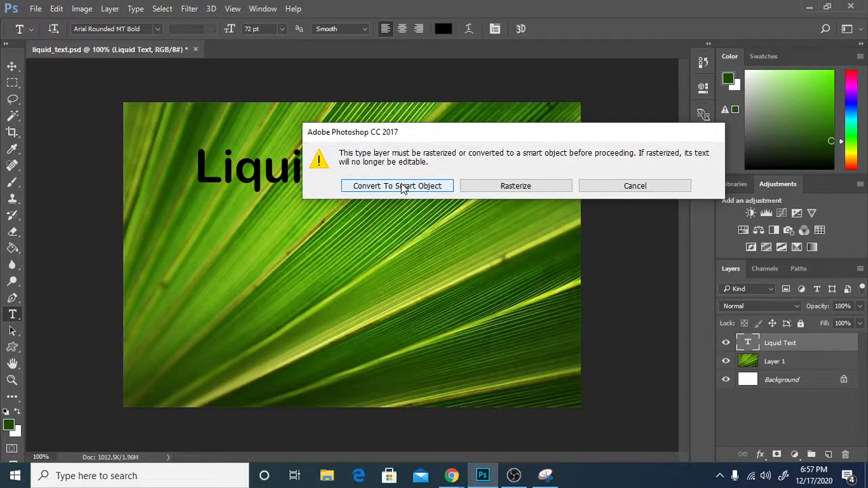
click(400, 187)
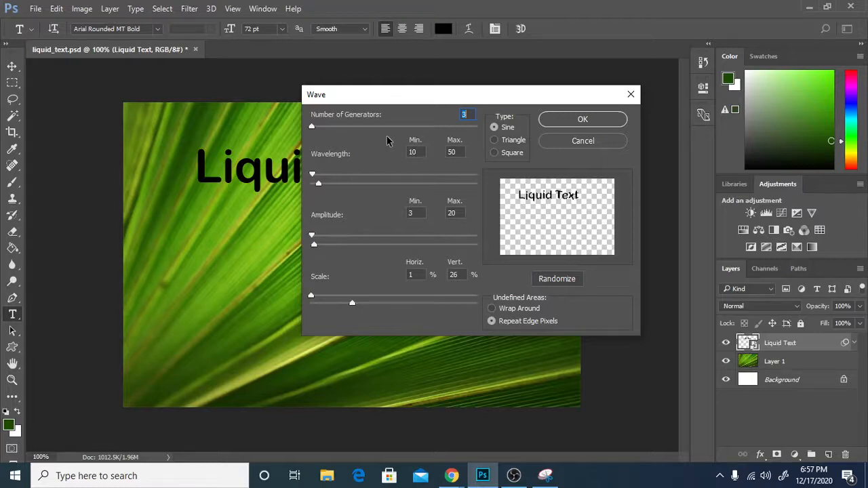
click(596, 140)
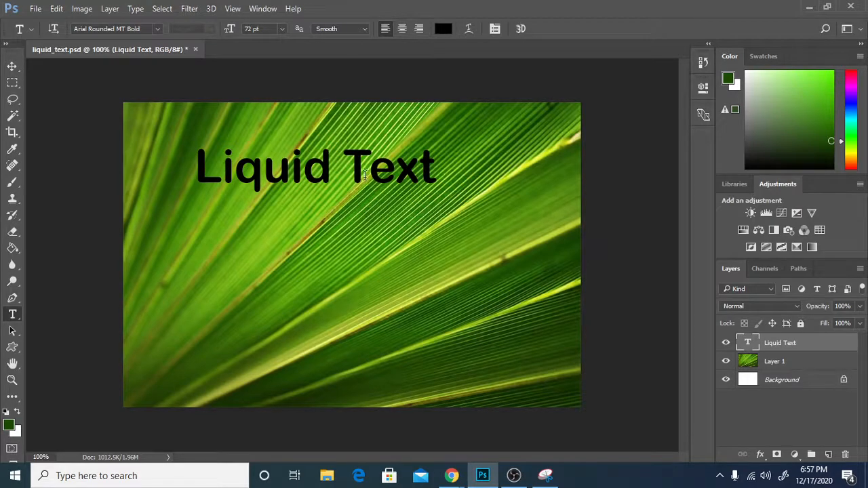
scroll(416, 242, up, 5)
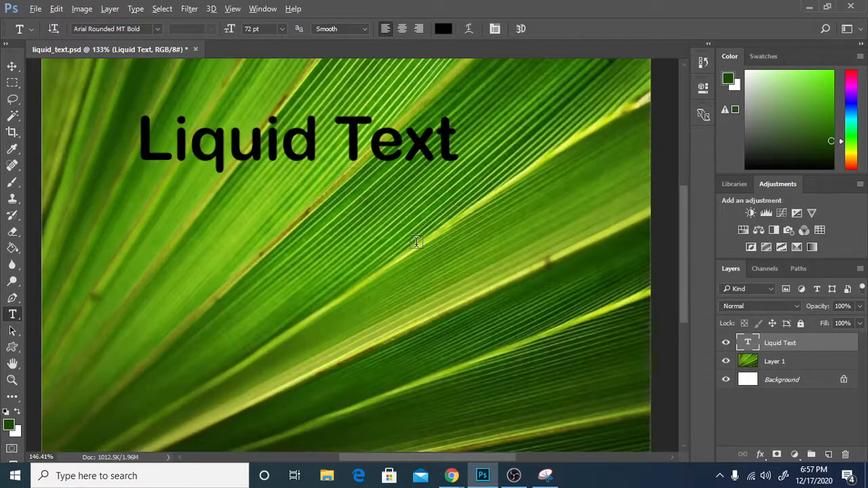
scroll(416, 242, up, 6)
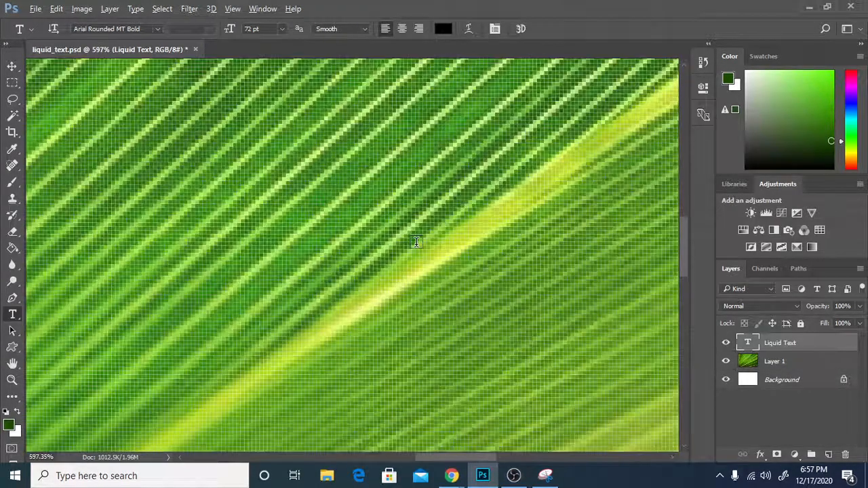
scroll(417, 242, up, 3)
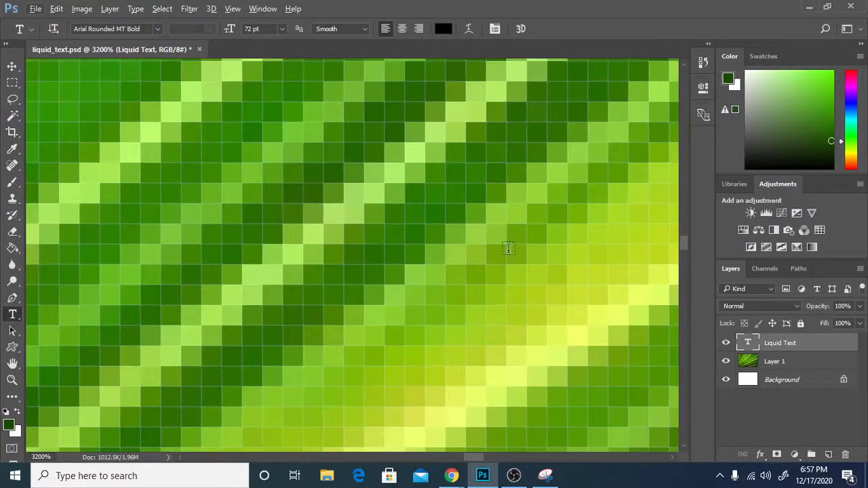
scroll(444, 210, down, 1)
scroll(443, 210, down, 5)
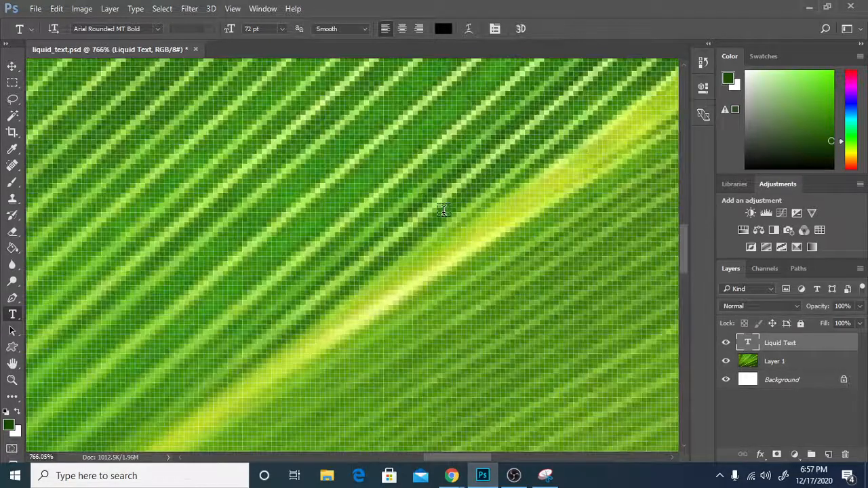
scroll(444, 210, down, 3)
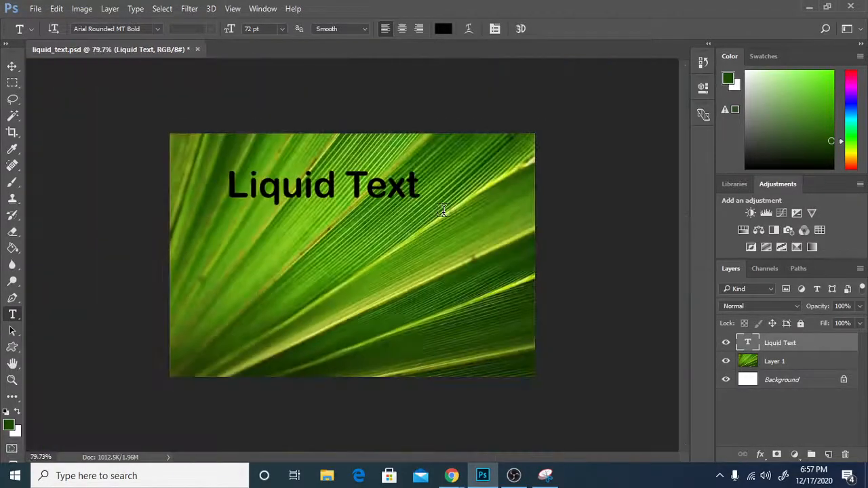
scroll(444, 210, up, 4)
scroll(442, 210, up, 4)
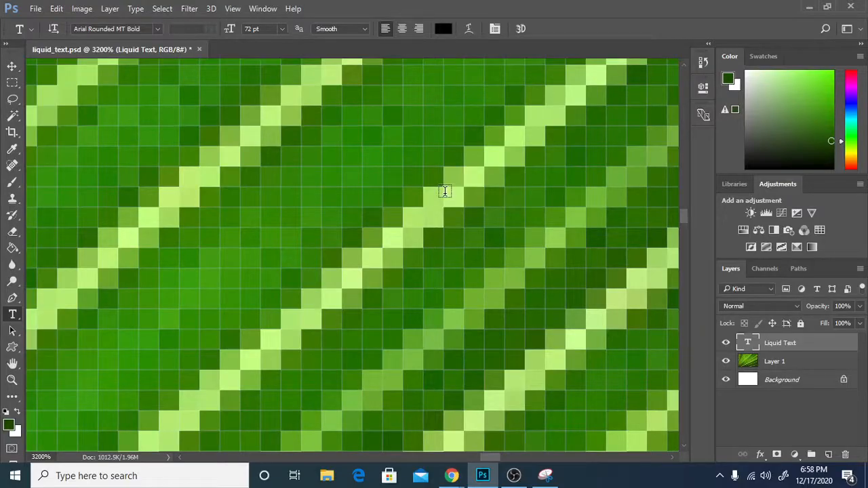
scroll(444, 191, down, 10)
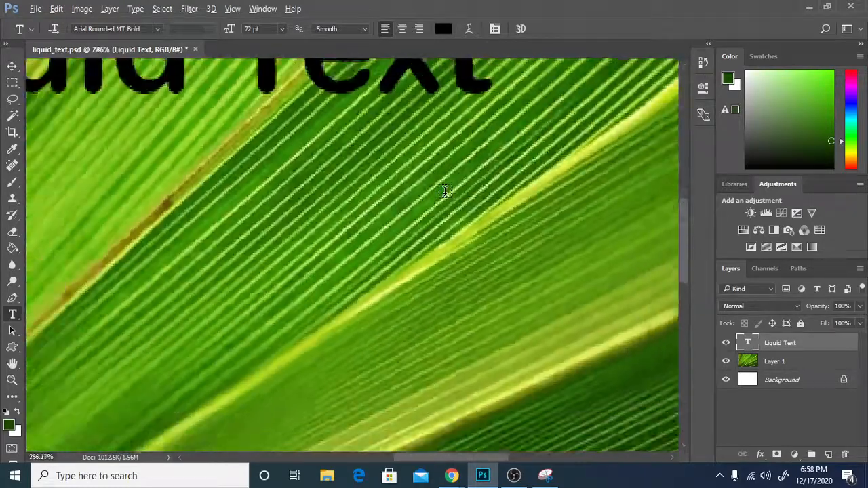
scroll(444, 191, down, 2)
scroll(451, 179, up, 6)
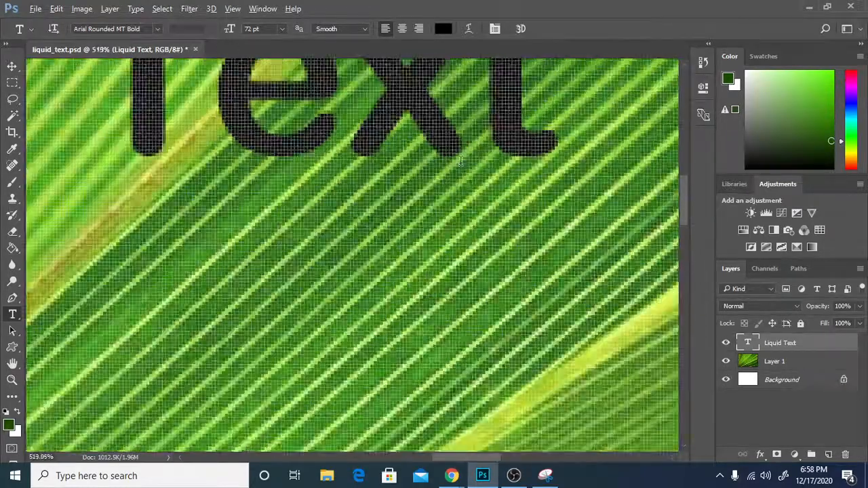
scroll(460, 161, down, 8)
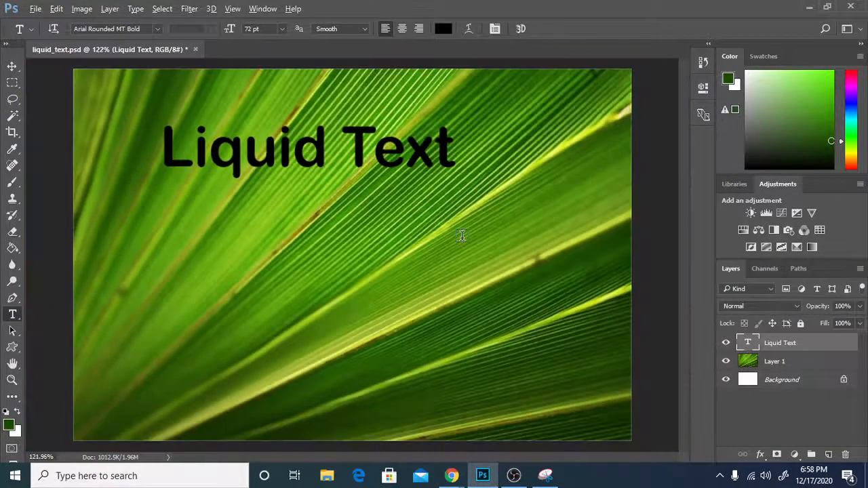
scroll(461, 234, up, 2)
scroll(461, 234, down, 2)
scroll(407, 193, up, 3)
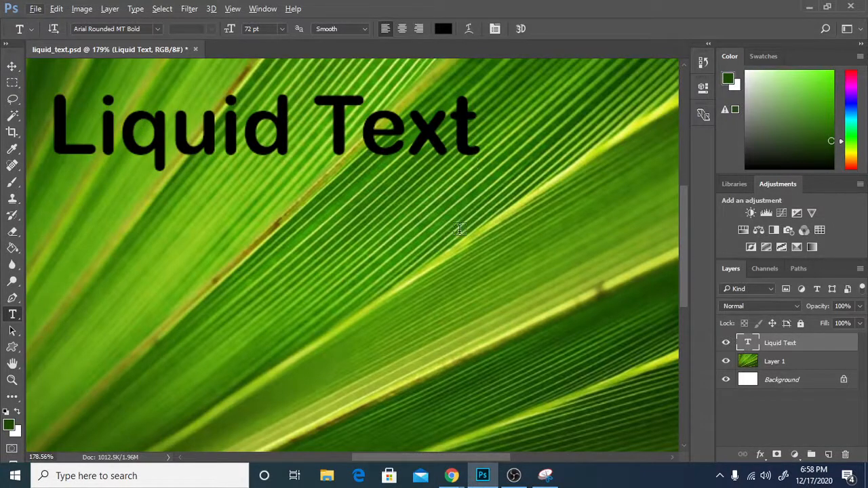
Enter the Liquid Text layer and select, then deselect, the word 'Text' without changing it.
click(476, 139)
double_click(472, 139)
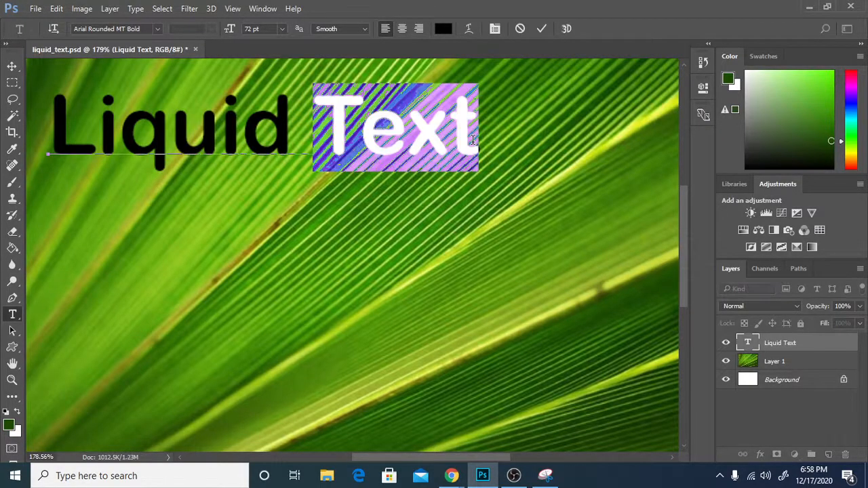
click(472, 140)
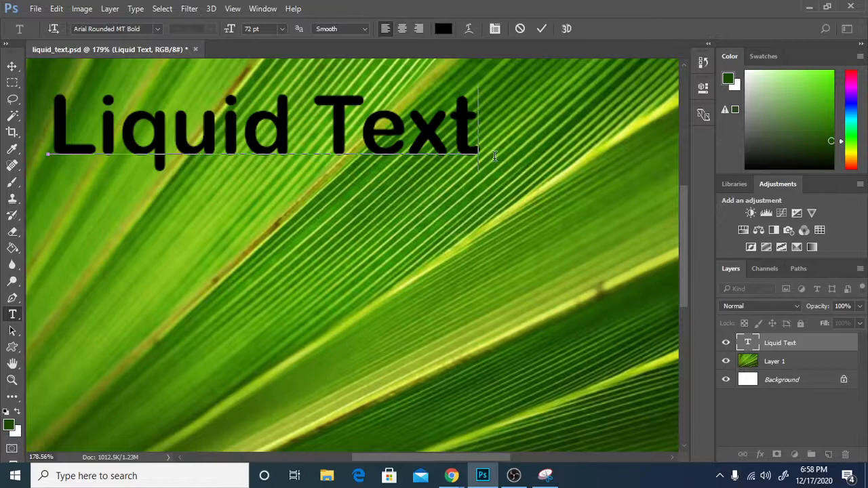
Zoom in and out around the canvas to inspect the Liquid Text lettering.
scroll(495, 156, down, 4)
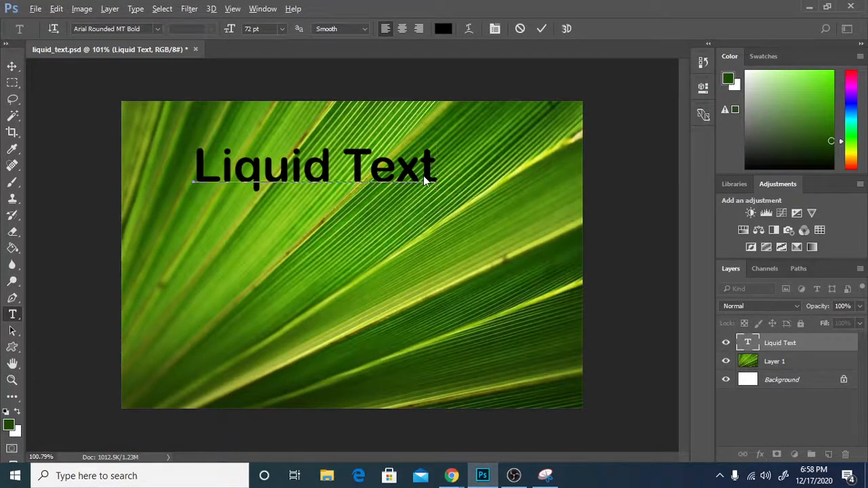
scroll(424, 180, up, 15)
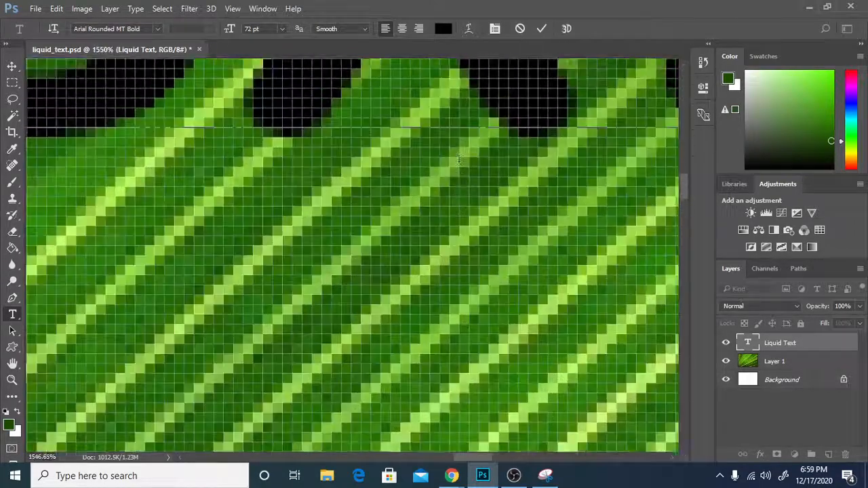
scroll(459, 159, up, 5)
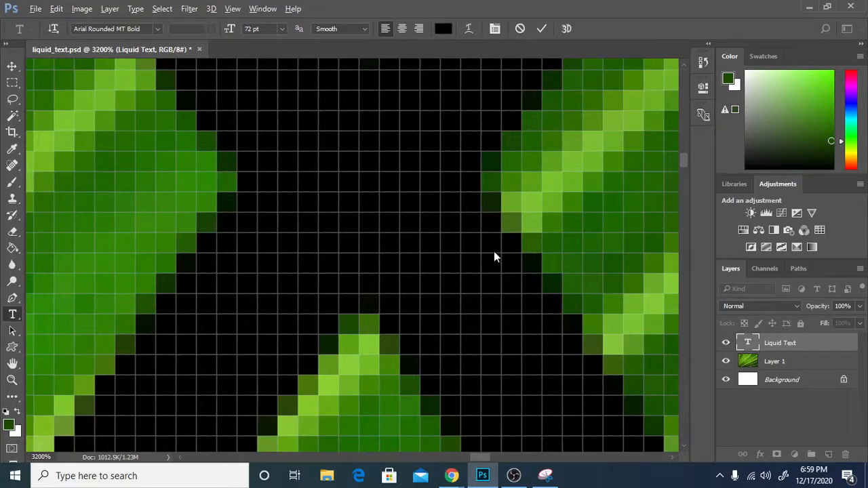
scroll(494, 252, down, 3)
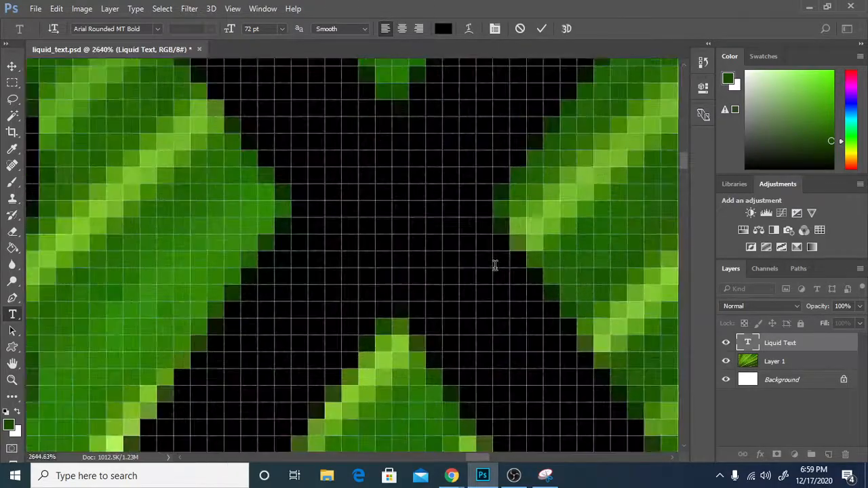
scroll(494, 265, down, 6)
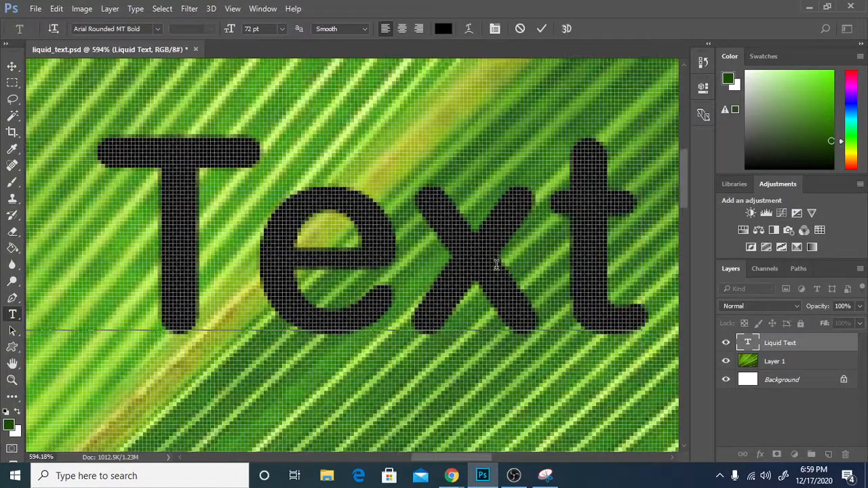
scroll(496, 265, down, 2)
scroll(495, 265, up, 2)
scroll(496, 264, down, 2)
scroll(495, 265, up, 2)
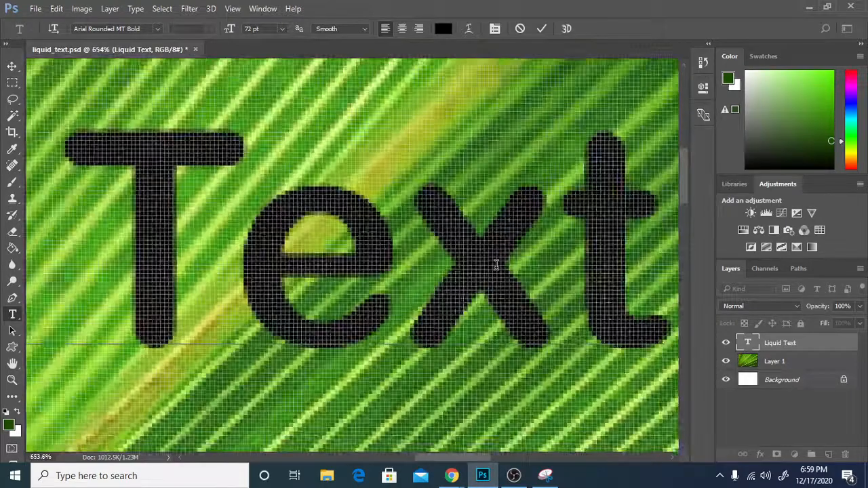
scroll(496, 264, down, 8)
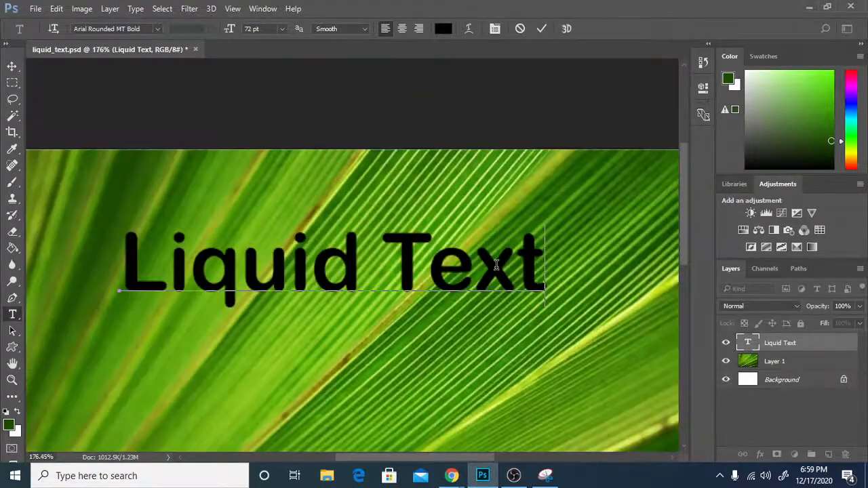
scroll(496, 265, down, 2)
scroll(496, 267, up, 3)
scroll(496, 267, down, 2)
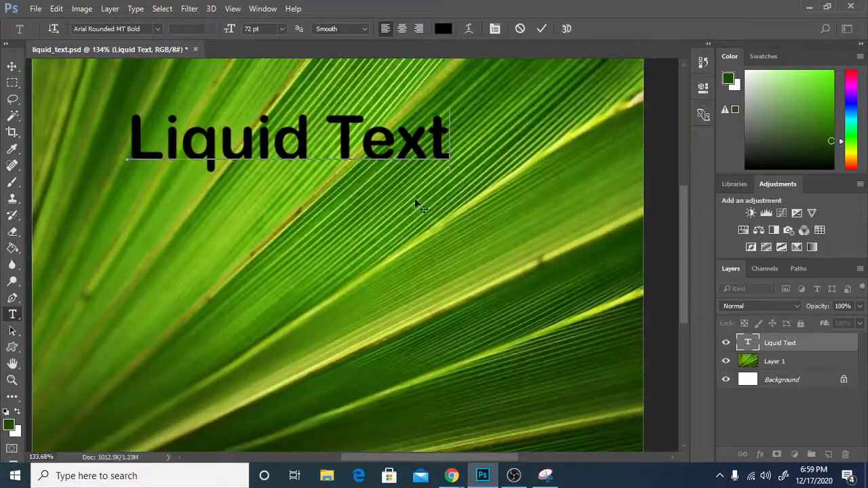
scroll(413, 149, up, 3)
scroll(431, 188, down, 2)
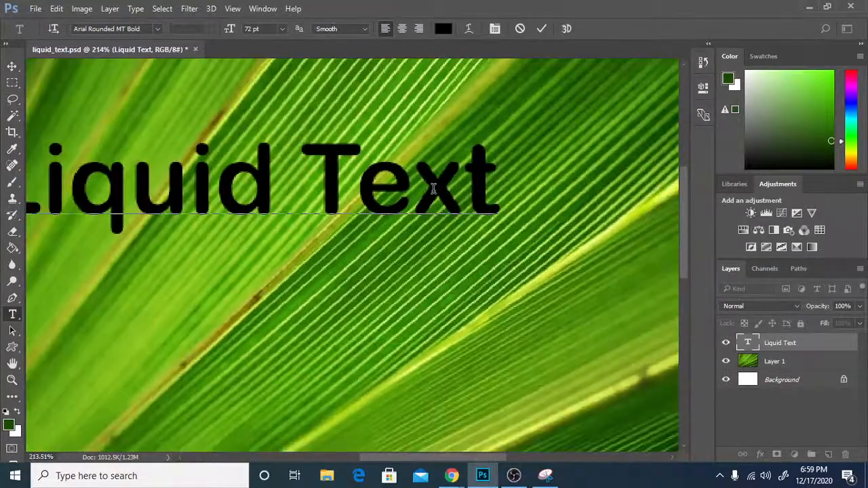
scroll(432, 190, down, 2)
scroll(429, 180, up, 1)
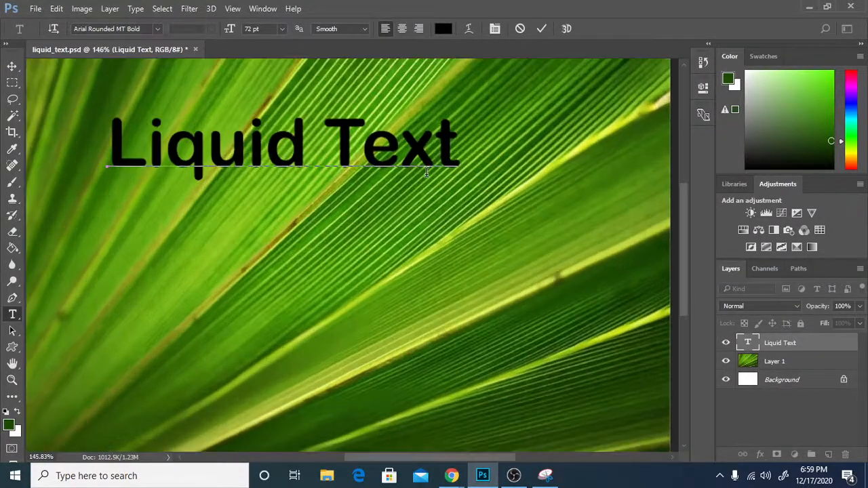
scroll(427, 172, up, 1)
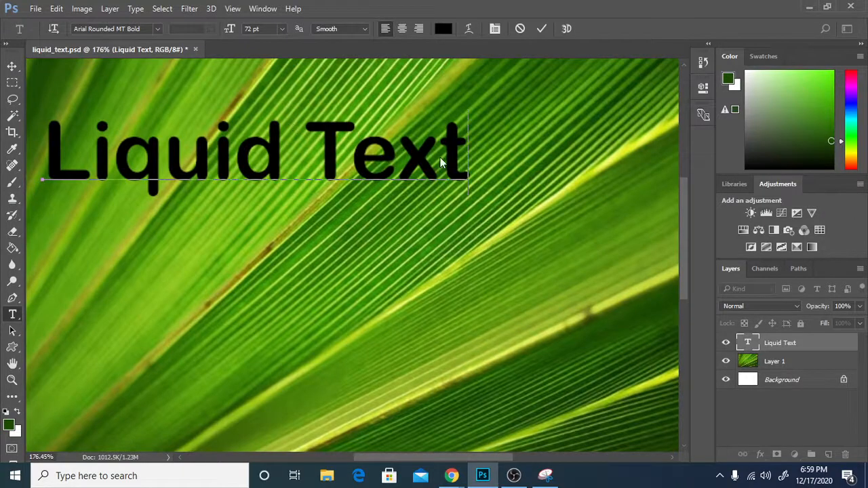
Finish text editing and apply the Distort > Wave filter to the Liquid Text layer.
click(814, 344)
click(190, 9)
mouse_move(103, 14)
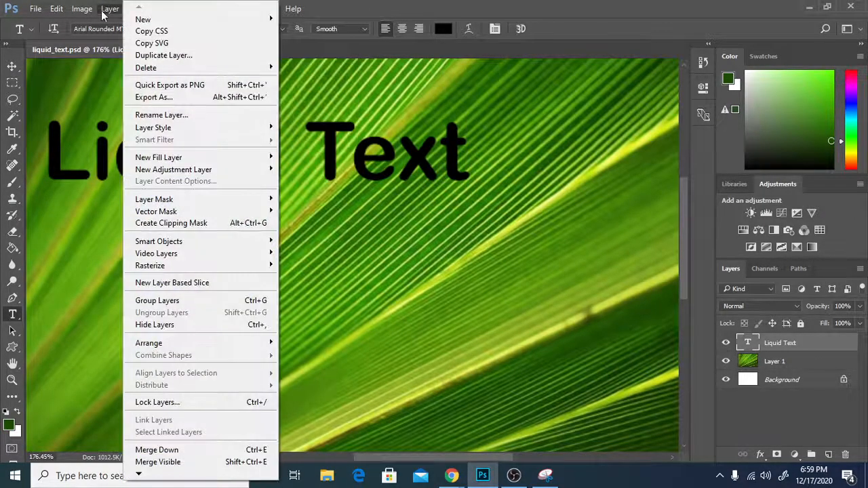
click(370, 6)
click(191, 8)
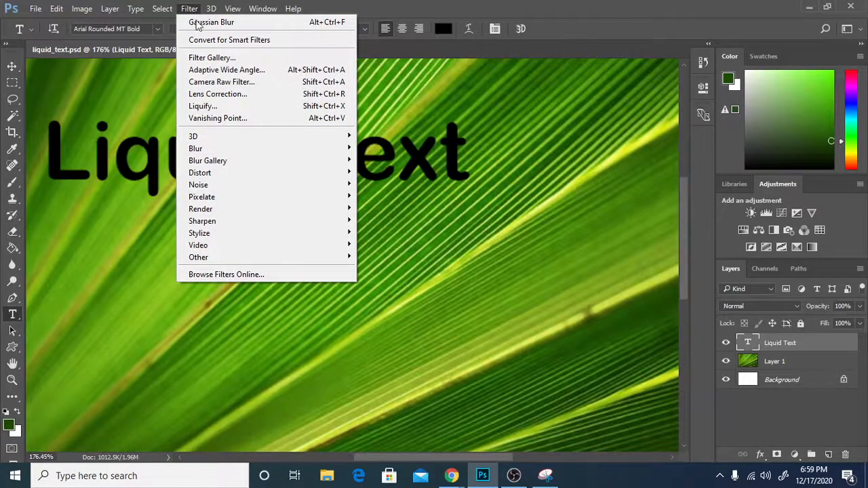
mouse_move(341, 177)
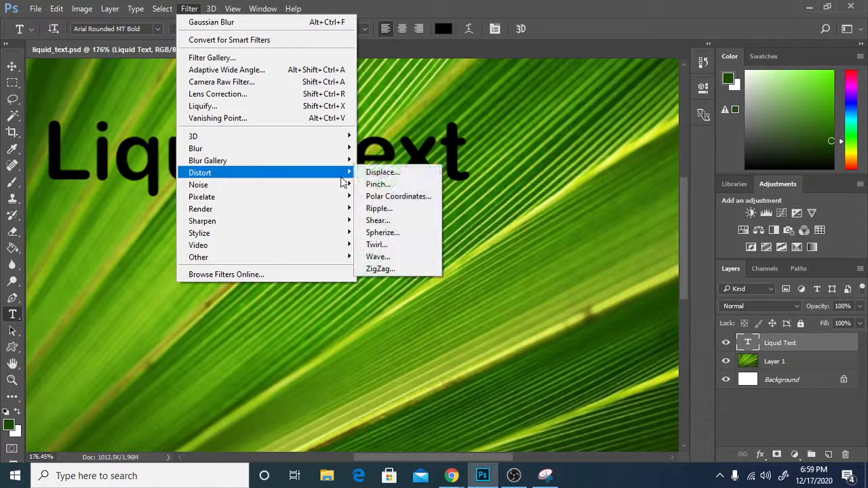
click(380, 256)
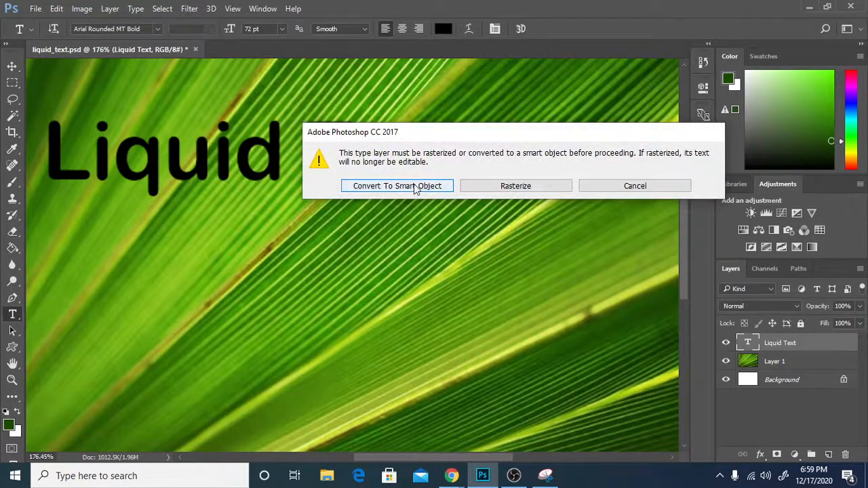
Make Liquid Text a smart object and apply Wave: 3 generators, wavelength 10–50, amplitude 3–20, scale 1/26.
click(387, 186)
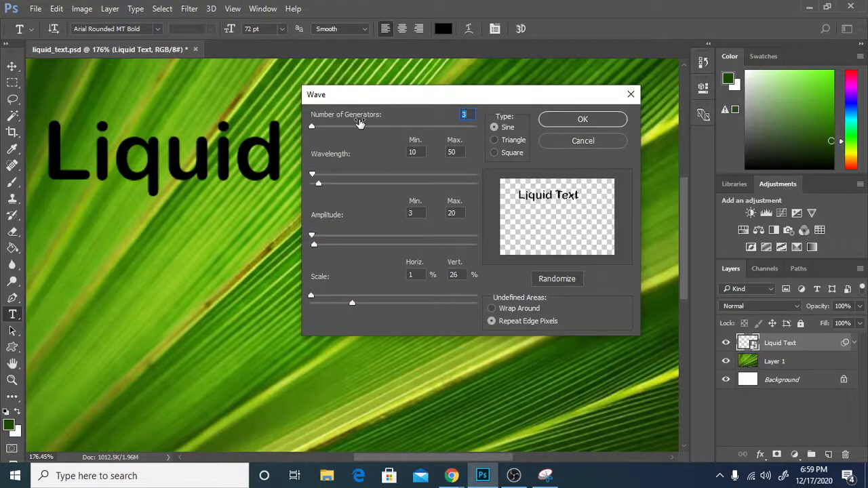
mouse_move(312, 132)
mouse_down()
mouse_move(350, 127)
mouse_move(291, 131)
mouse_up()
text(3)
double_click(413, 152)
double_click(456, 151)
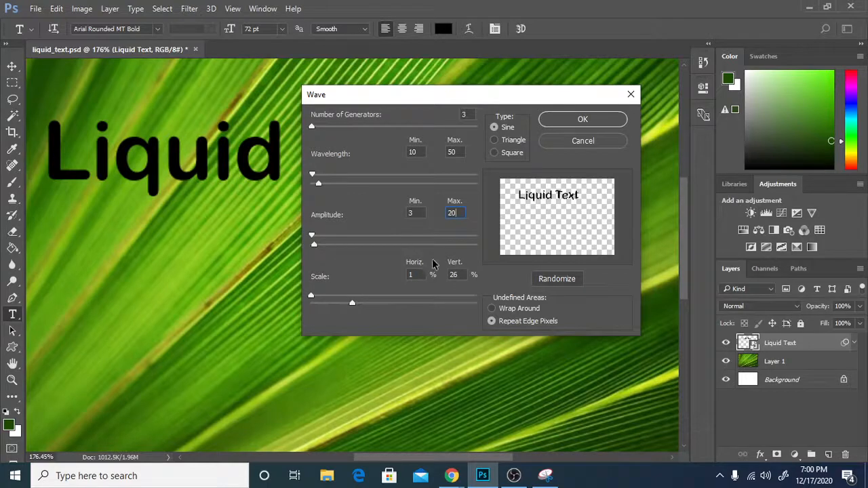
double_click(421, 275)
click(458, 274)
click(561, 120)
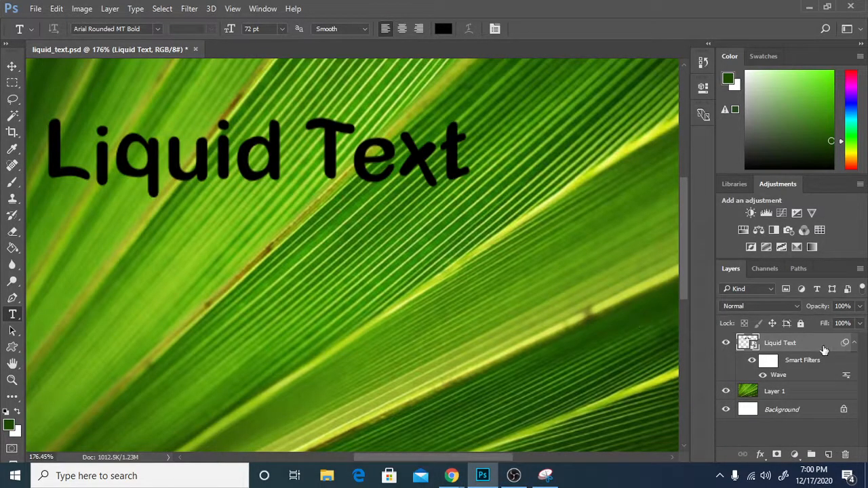
Open Blending Options for the Liquid Text layer and move the Layer Style dialog aside.
right_click(783, 342)
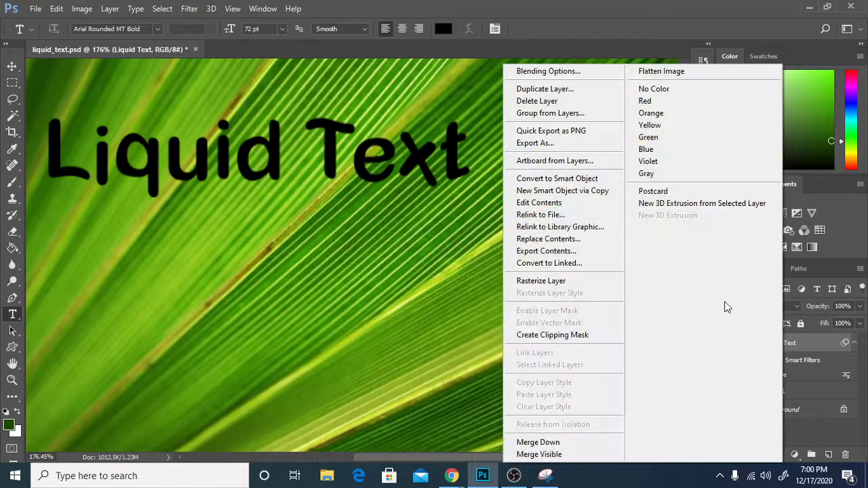
click(561, 79)
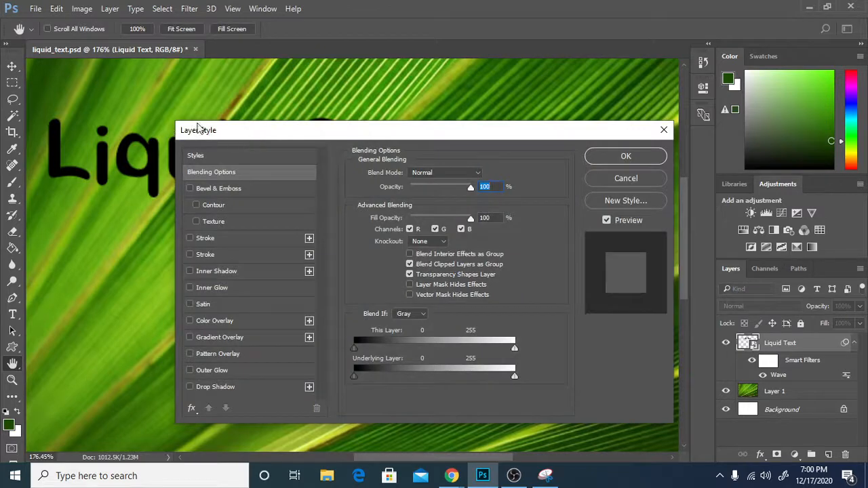
drag(291, 131, 256, 107)
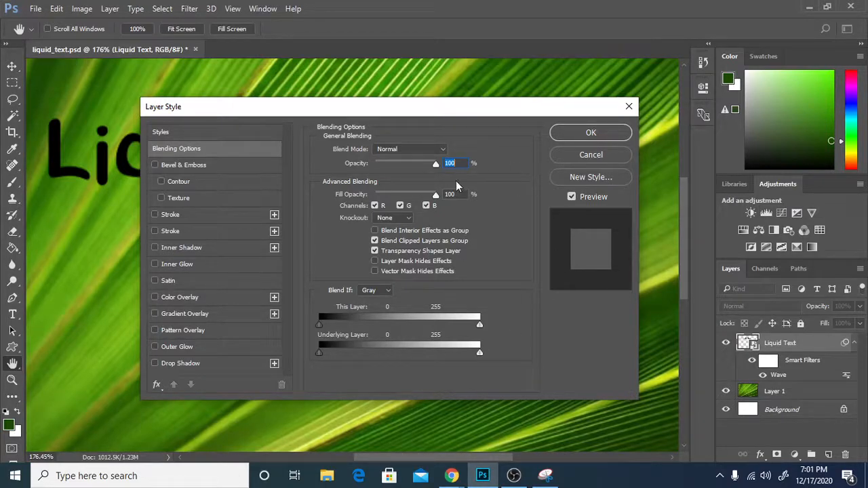
Change the Liquid Text layer's blend mode from Normal to Multiply.
click(421, 152)
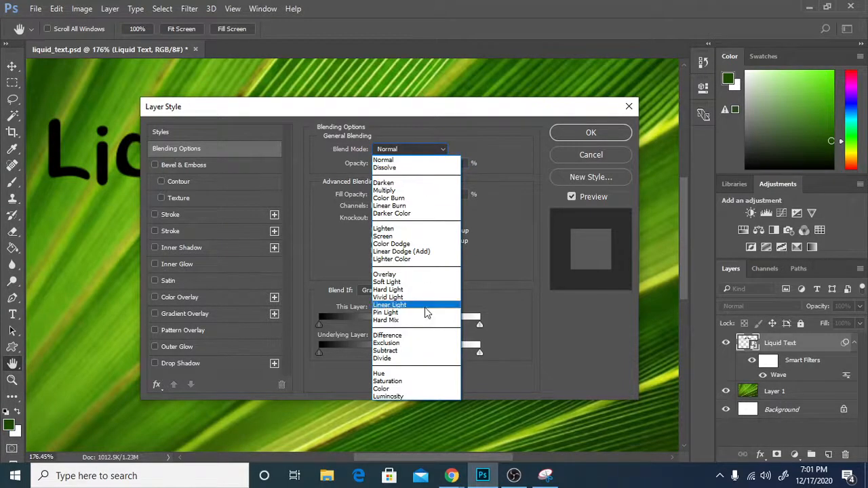
click(411, 190)
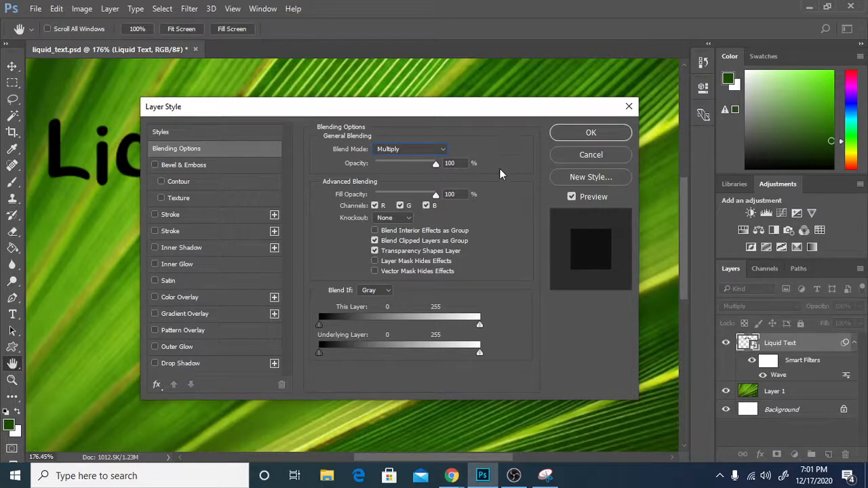
key(alt+Tab)
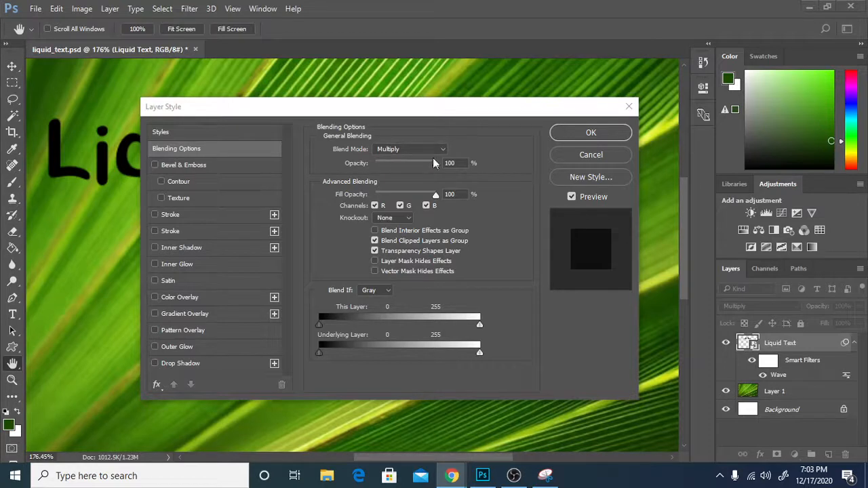
Drop the Liquid Text fill opacity to 0% and enable Bevel & Emboss.
click(463, 169)
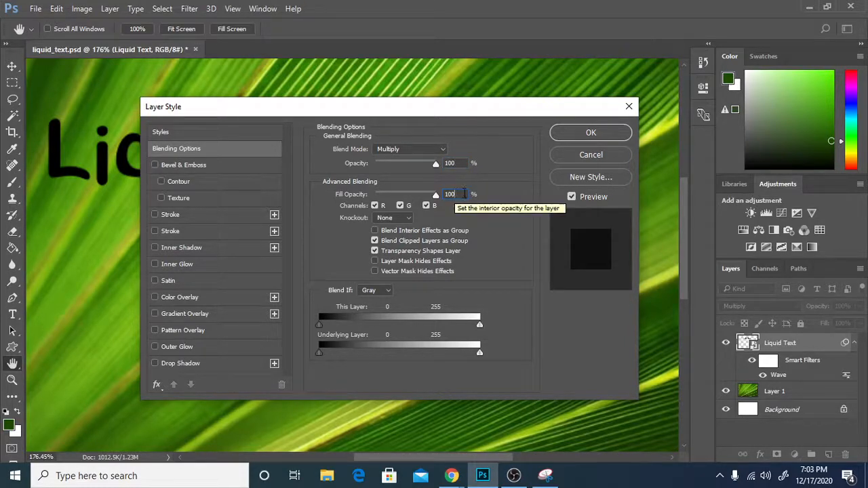
double_click(455, 193)
text(0)
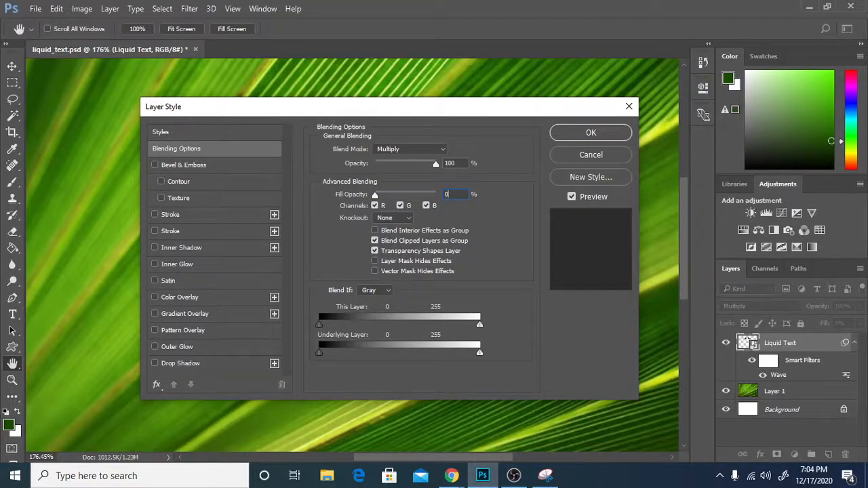
click(205, 165)
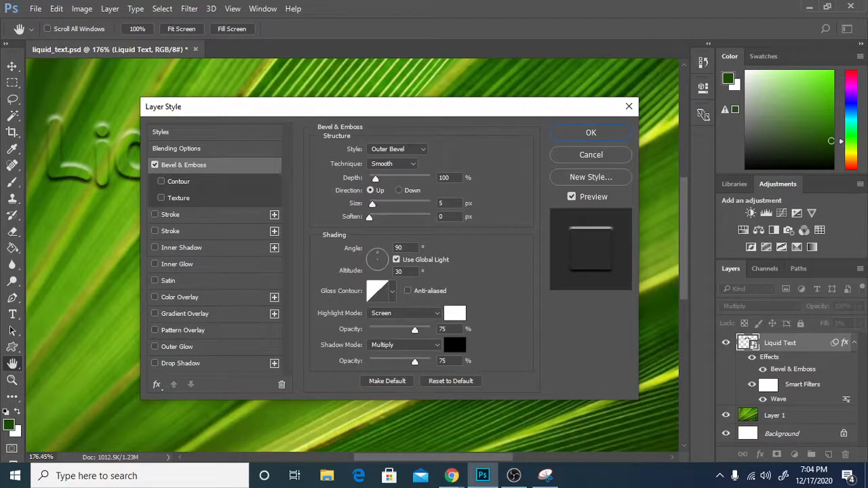
Switch the bevel to Inner Bevel at 5 px, with highlight and shadow opacity at 75%.
click(400, 149)
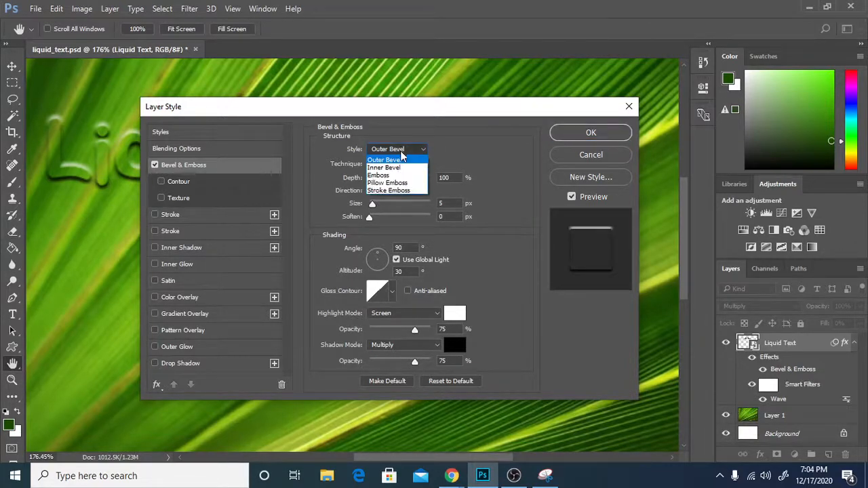
click(400, 168)
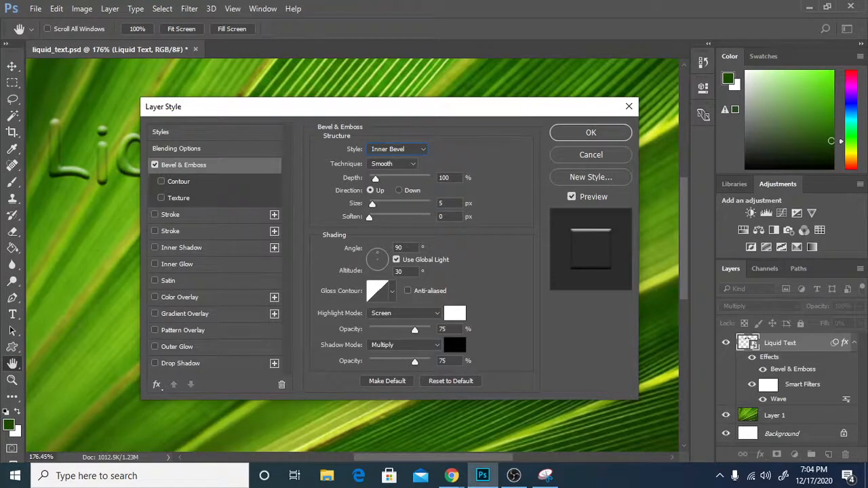
key(Tab)
double_click(447, 202)
click(453, 328)
click(457, 360)
mouse_move(316, 110)
mouse_down()
mouse_move(513, 99)
mouse_move(574, 162)
mouse_move(540, 219)
mouse_move(603, 213)
mouse_move(566, 190)
mouse_move(285, 109)
mouse_move(302, 107)
mouse_up()
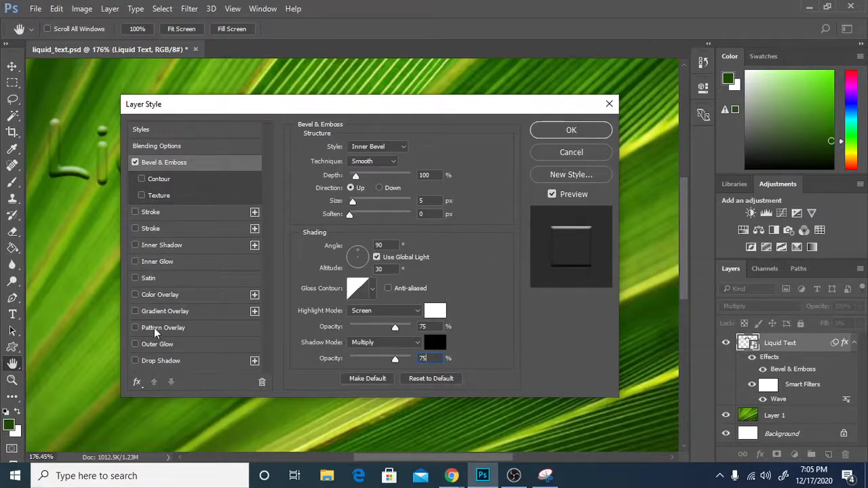
Add a 70% drop shadow with 5 px distance, 0 spread and 5 px size, and confirm.
click(153, 363)
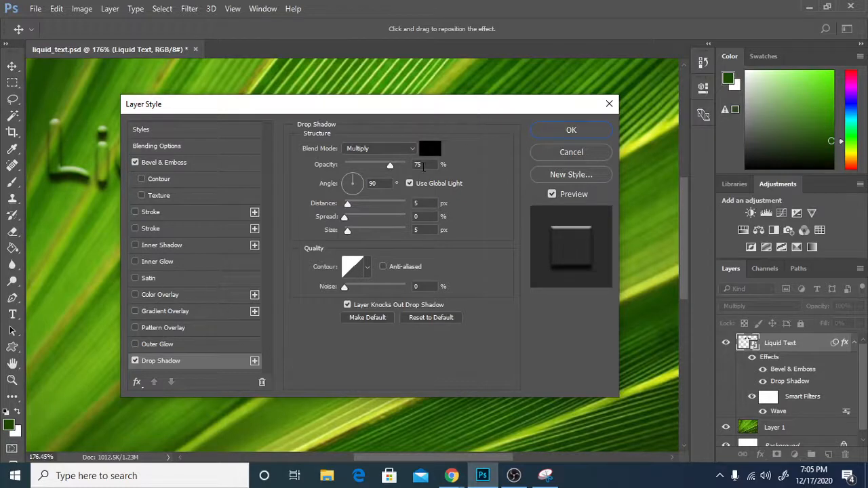
click(423, 168)
key(Down)
key(Down)
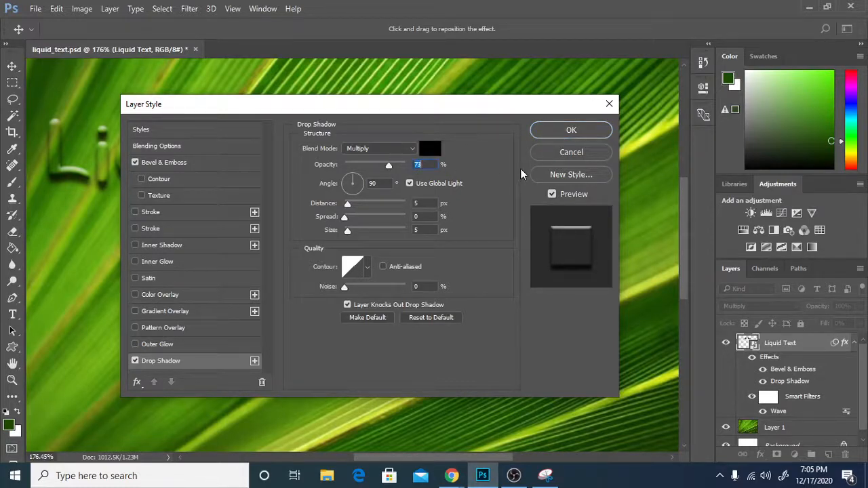
key(Down)
key(Down)
key(Down)
click(425, 203)
key(Tab)
key(Tab)
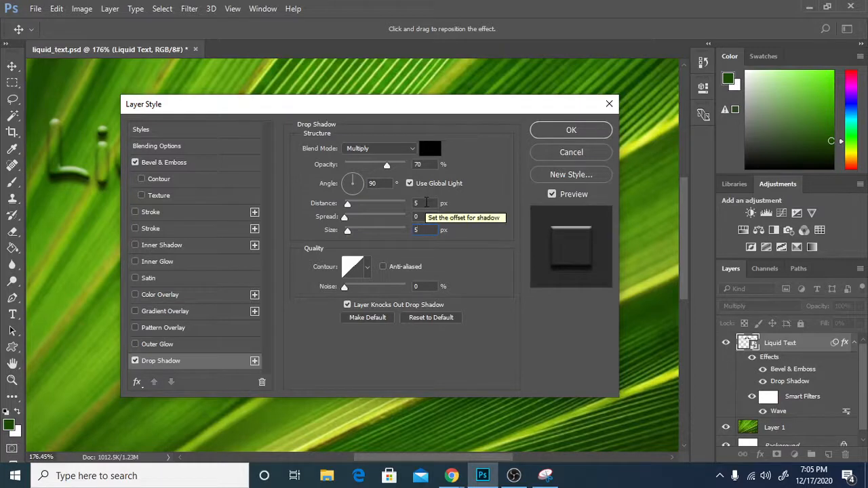
click(433, 215)
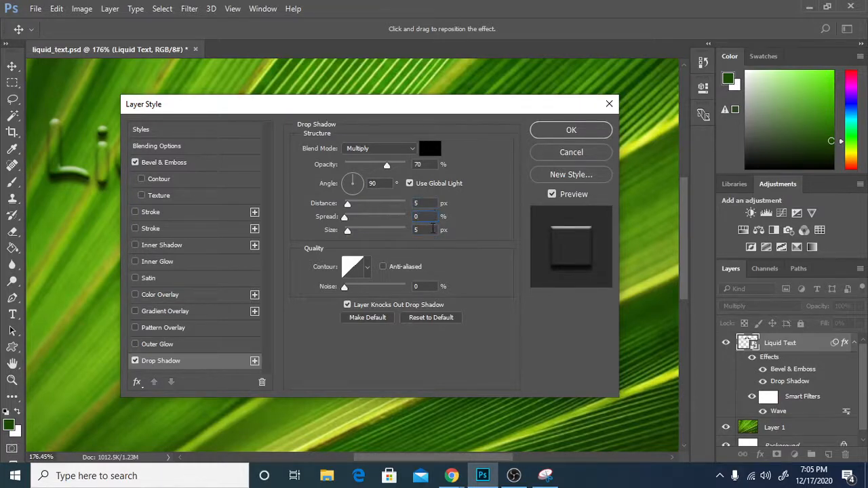
click(431, 203)
click(431, 230)
click(432, 203)
click(432, 230)
click(571, 131)
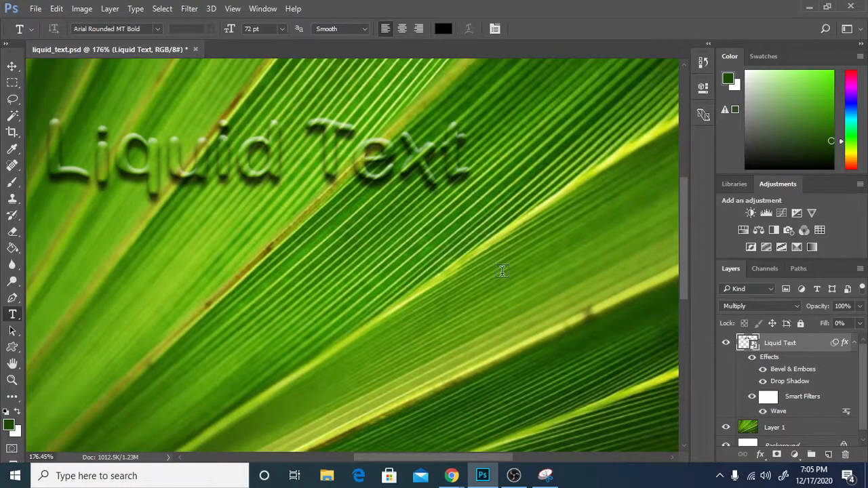
scroll(508, 264, down, 1)
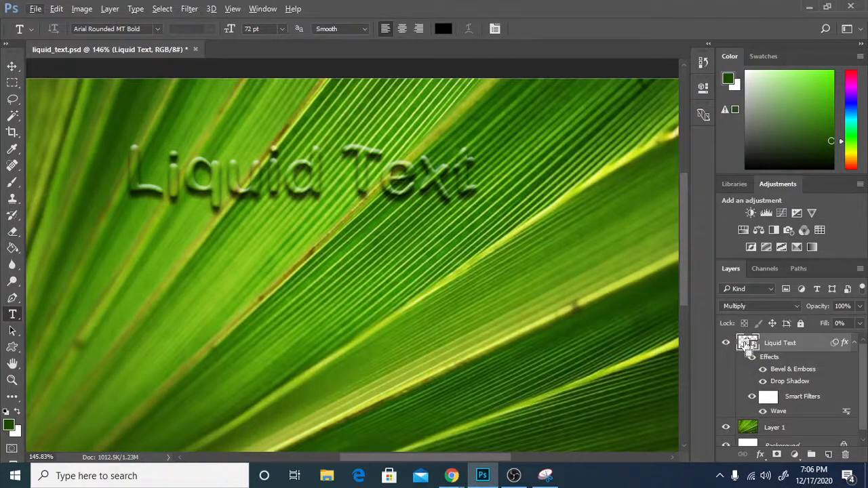
Load the Liquid Text letter outline as a selection and make Layer 1 (leaf photo) active.
ctrl+click(748, 345)
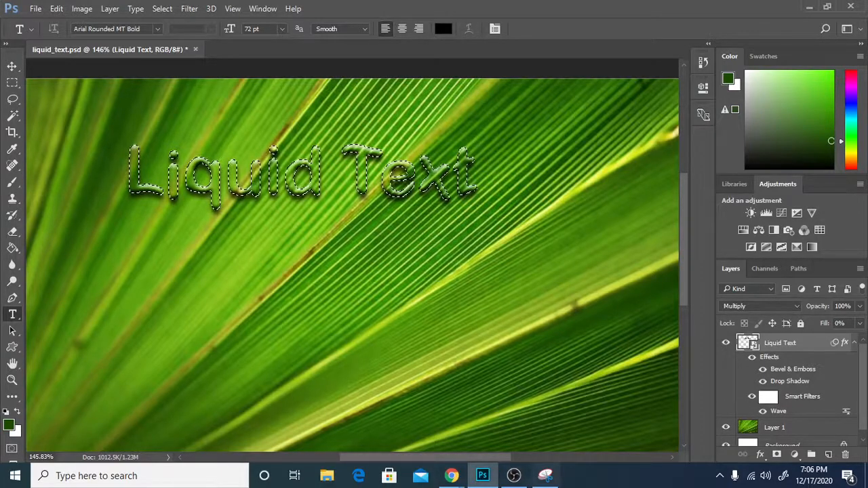
click(782, 430)
scroll(780, 431, down, 1)
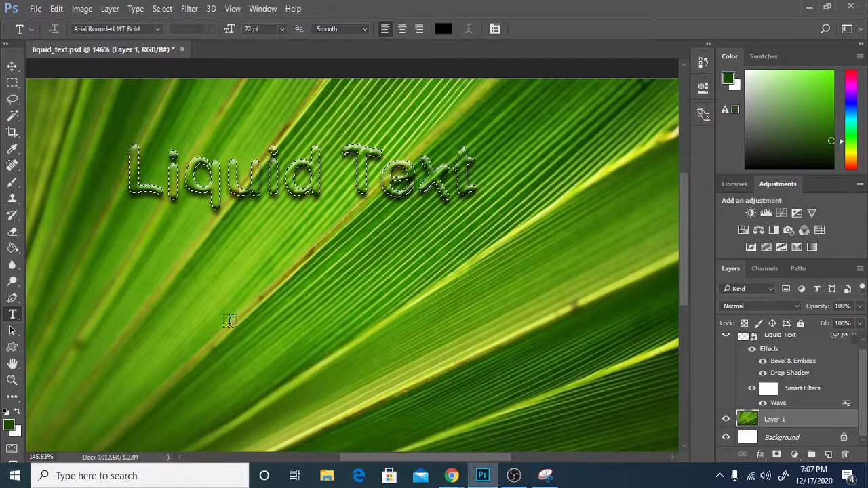
Spherize the leaf photo inside the letter selection with a 30% amount.
click(190, 9)
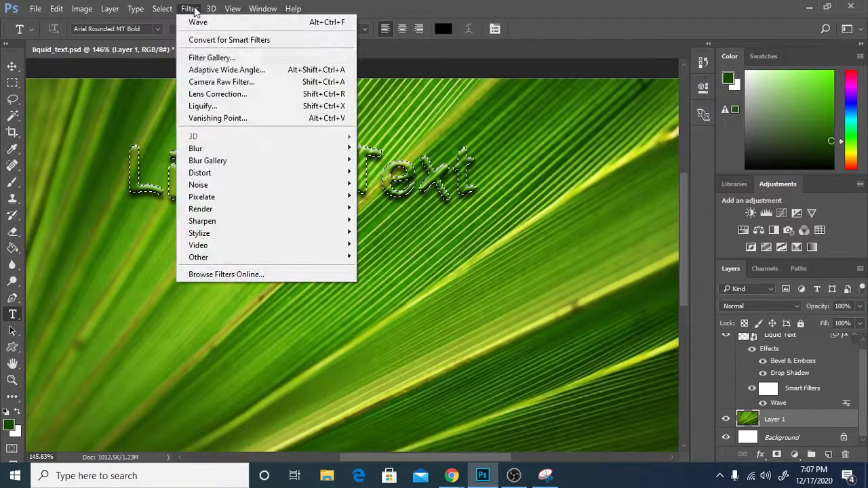
mouse_move(305, 172)
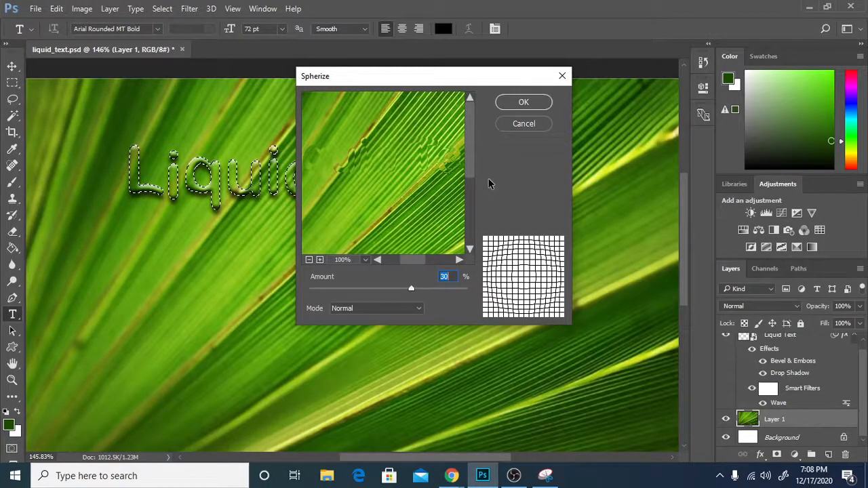
click(521, 102)
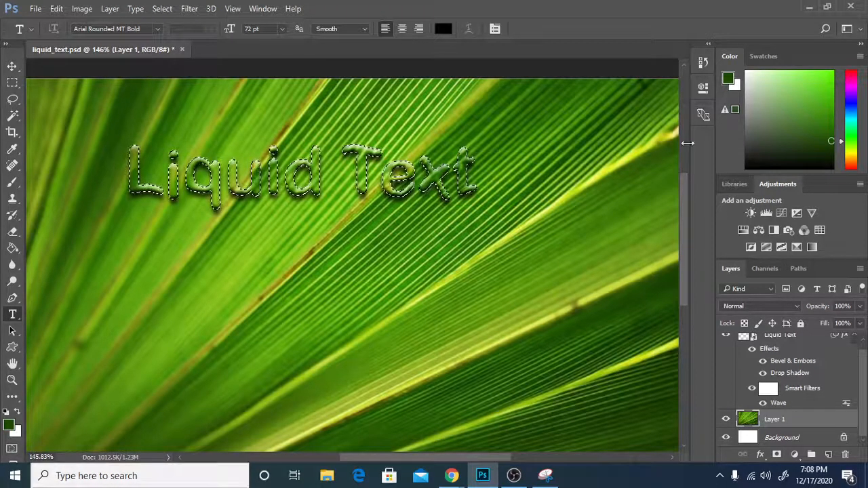
Apply Brightness/Contrast with Brightness 25 and Contrast 15 to the leaf inside the letters.
click(82, 8)
mouse_move(101, 45)
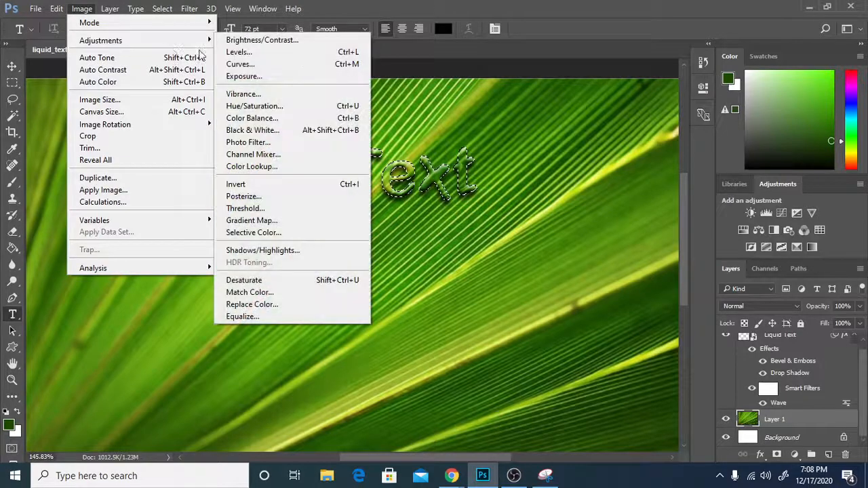
click(302, 40)
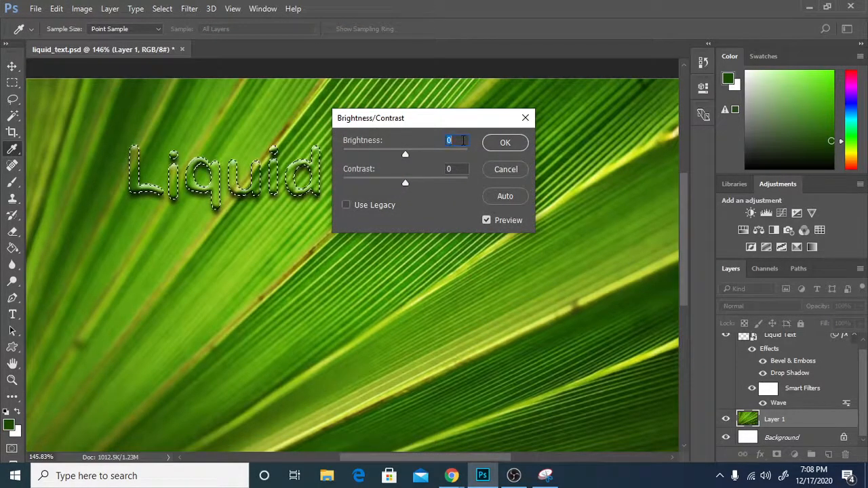
text(25)
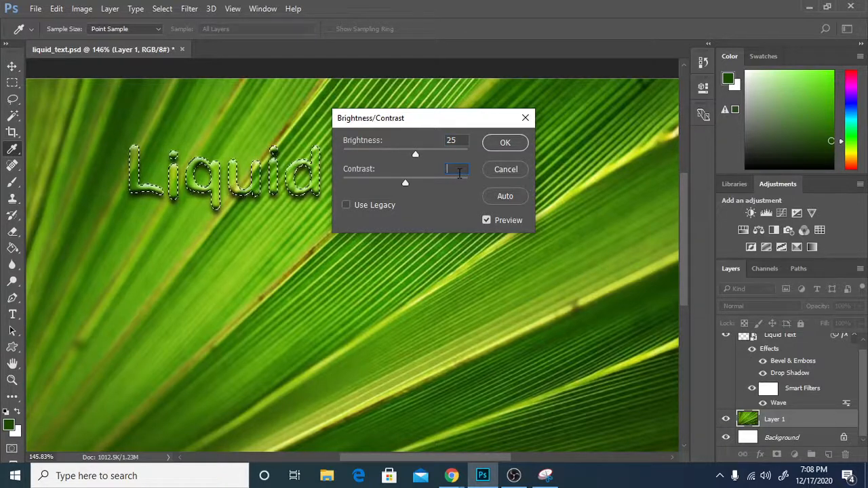
click(459, 170)
text(15)
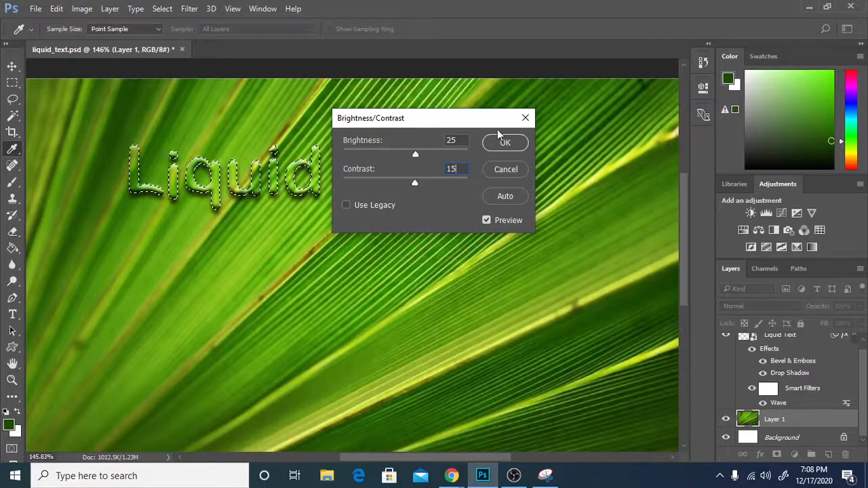
click(504, 146)
key(t)
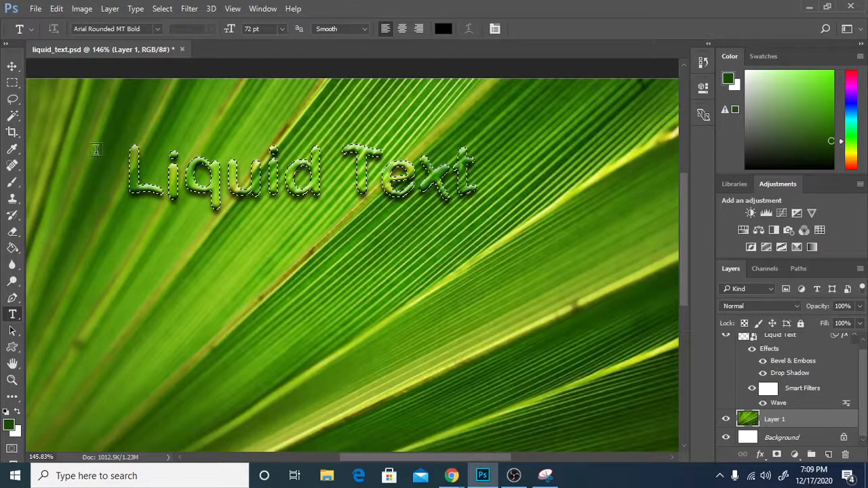
Stroke the letter selection 1 px Outside in dark green 1b4803 sampled from the leaf.
click(57, 10)
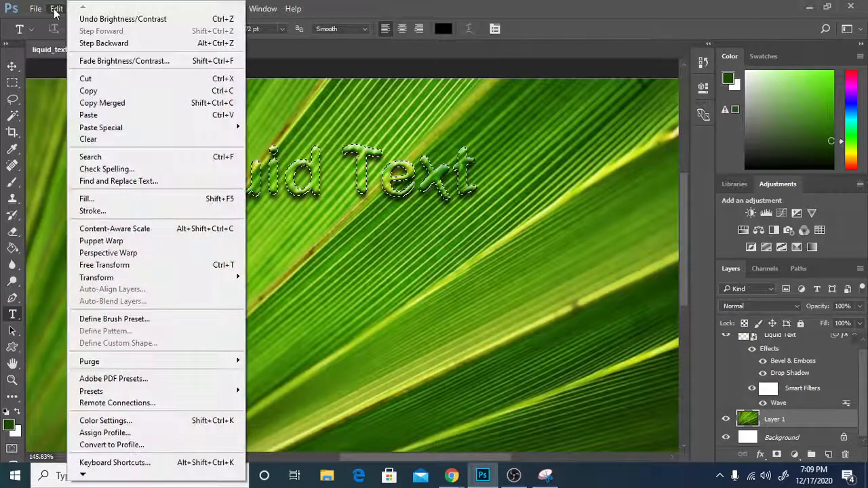
click(92, 211)
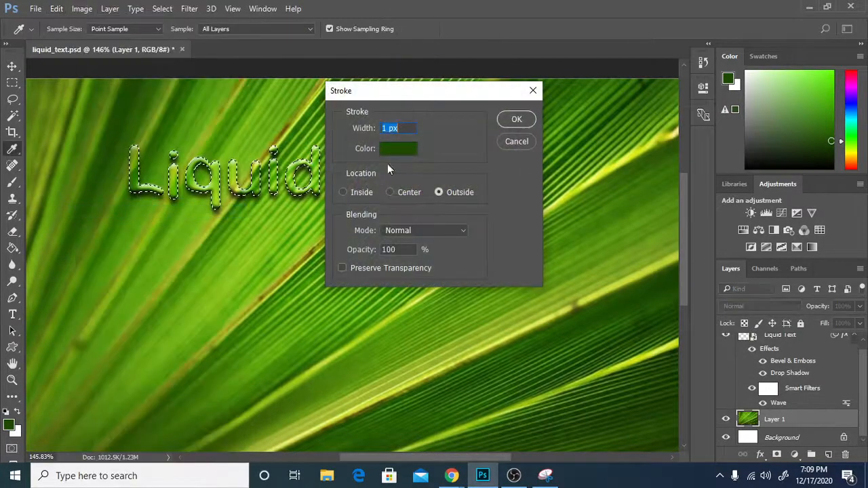
click(404, 149)
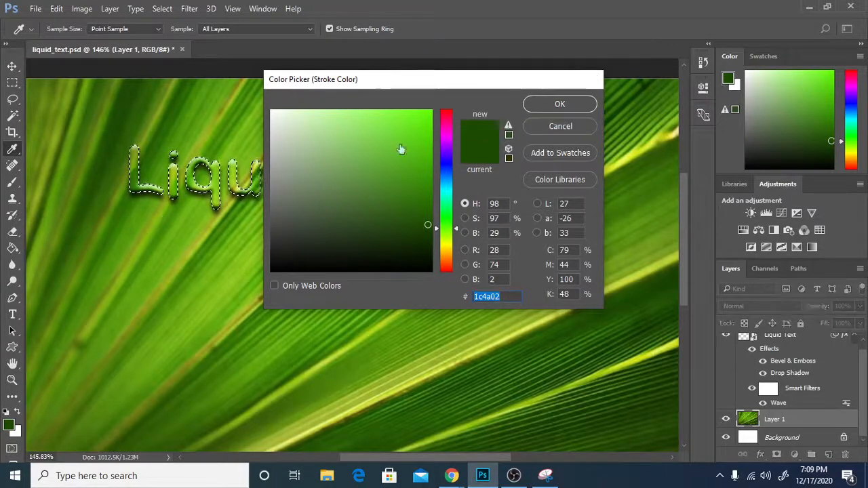
click(539, 126)
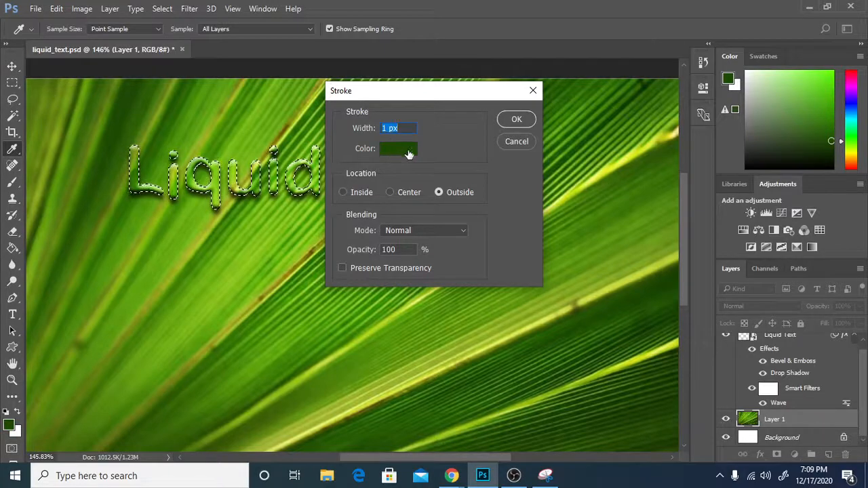
click(398, 149)
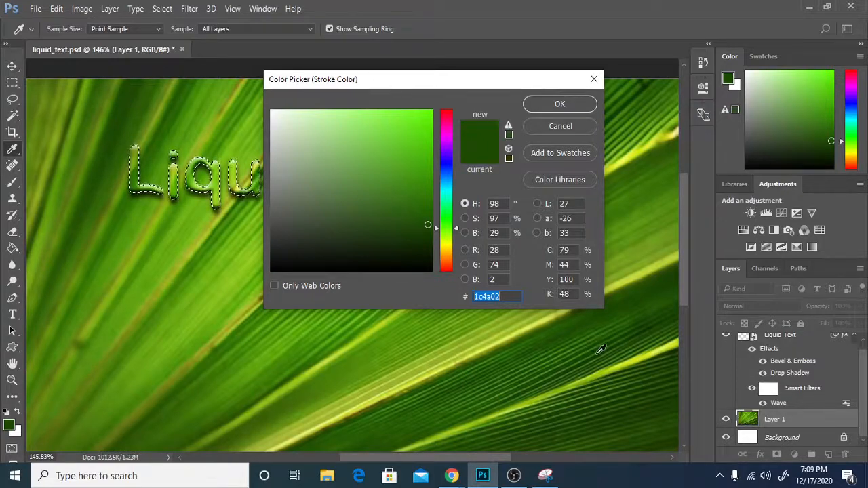
click(123, 97)
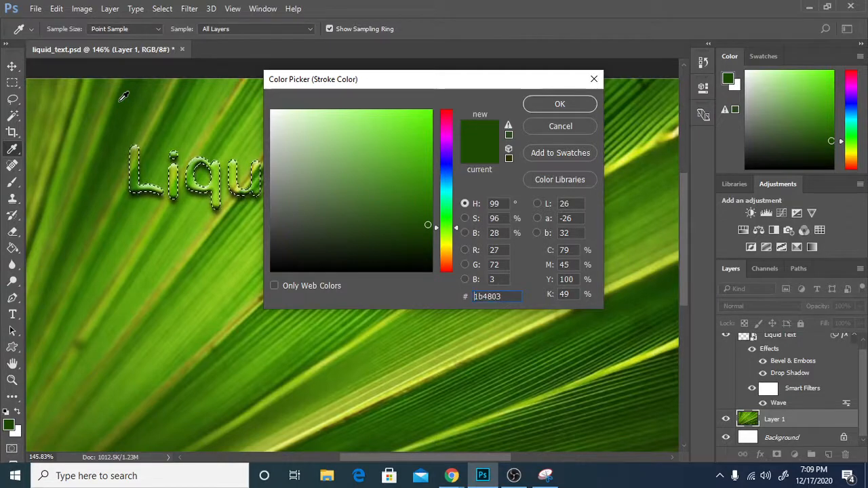
click(554, 104)
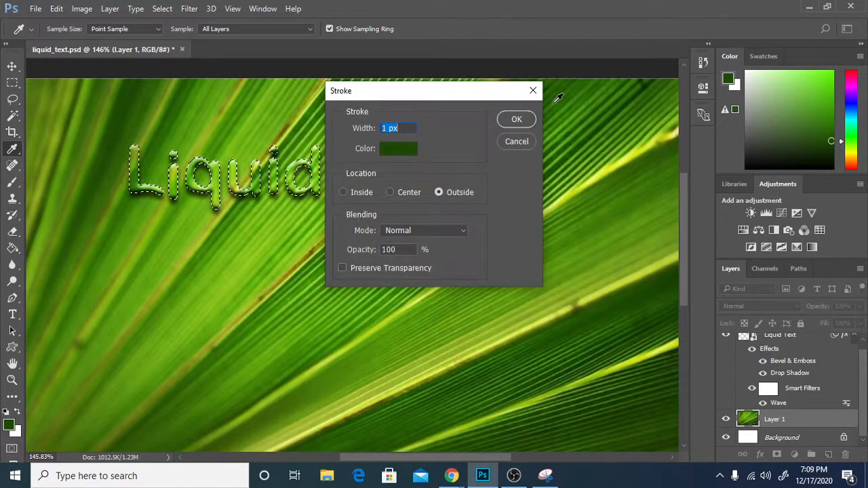
click(510, 120)
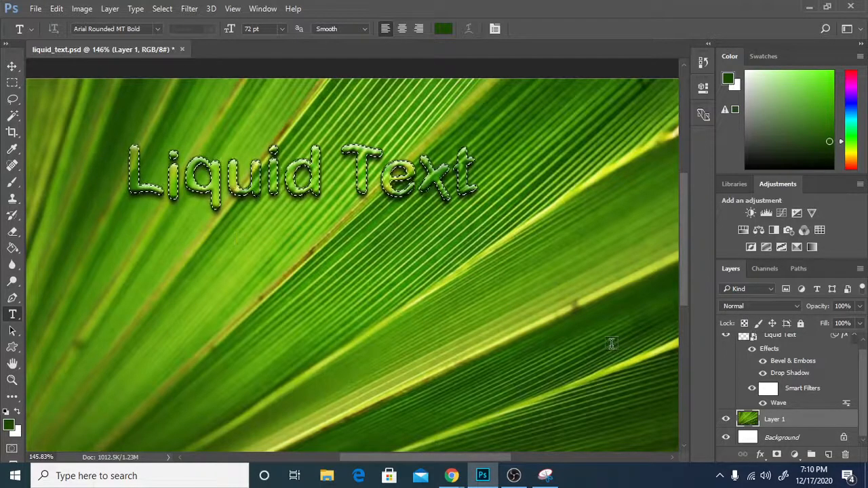
On the Liquid Text layer, start Filter > Distort > Displace with horizontal and vertical scale 3.
scroll(774, 387, up, 1)
click(762, 346)
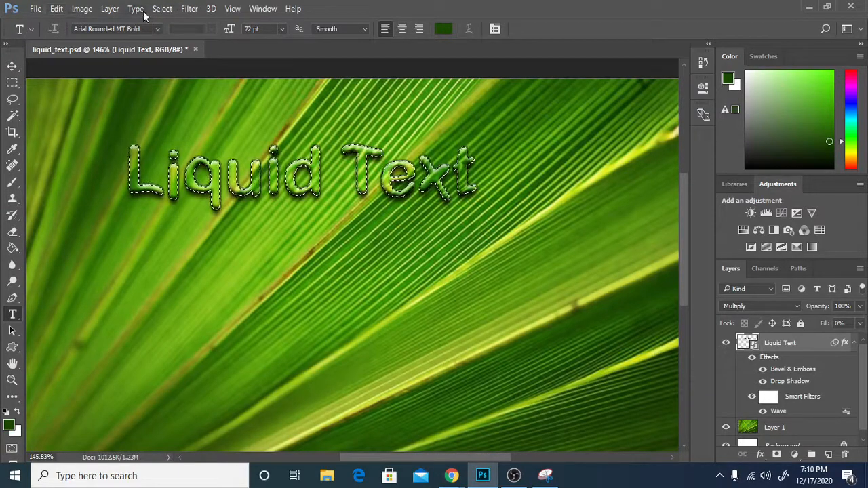
click(189, 9)
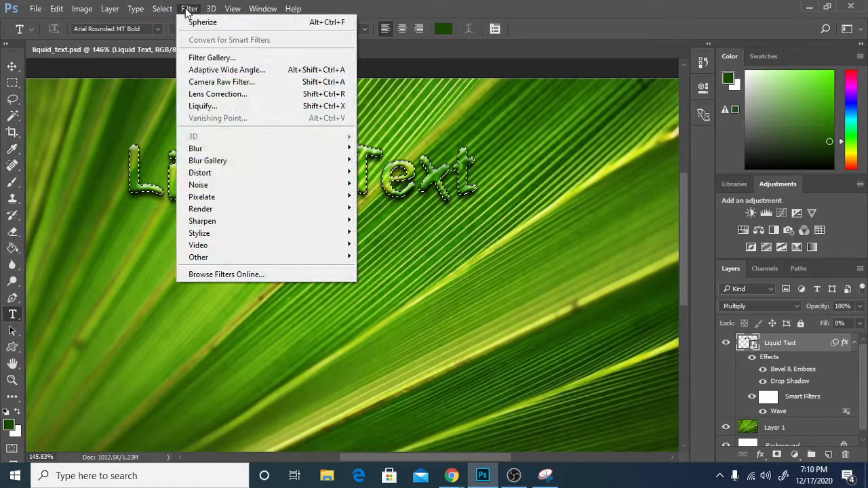
mouse_move(223, 173)
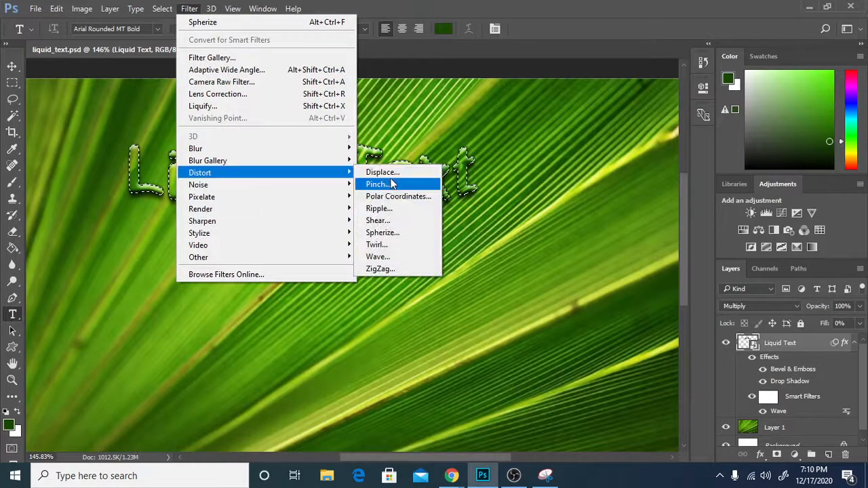
click(379, 173)
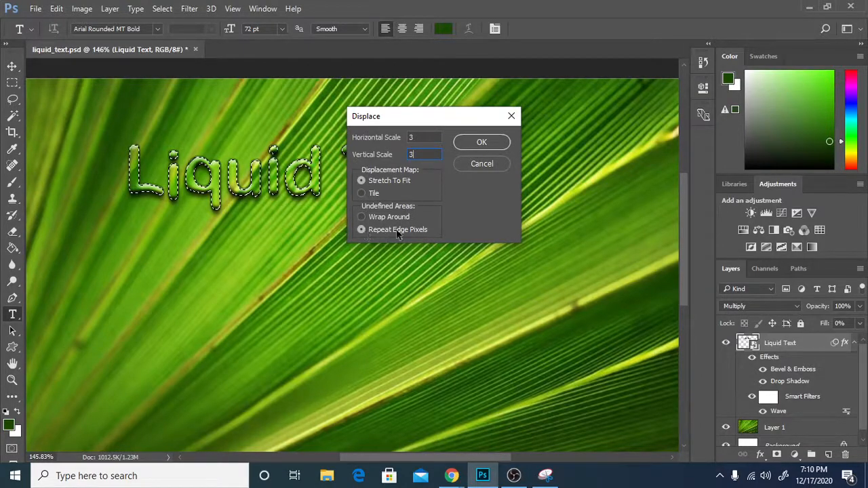
Apply the Displace filter using displace.psd as the map, then deselect the letters.
click(481, 143)
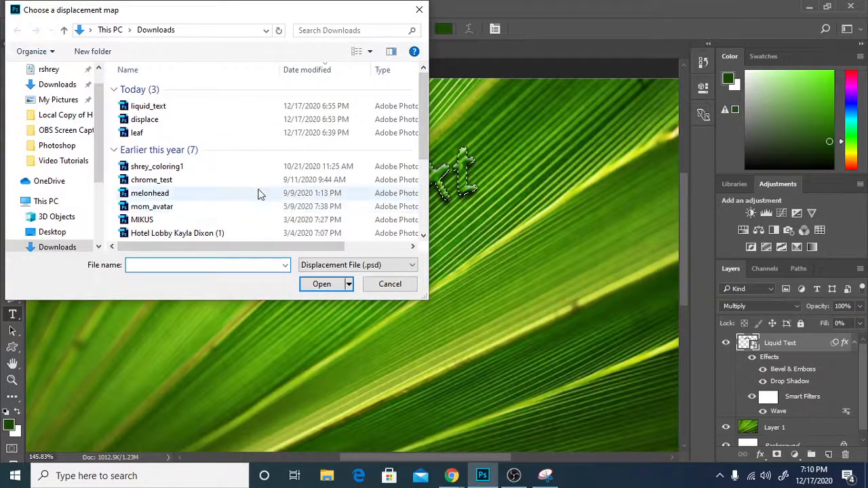
click(152, 122)
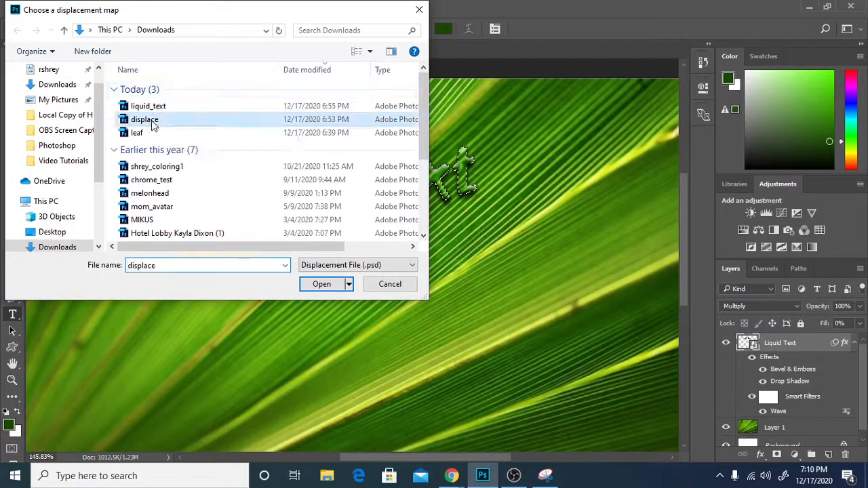
click(316, 284)
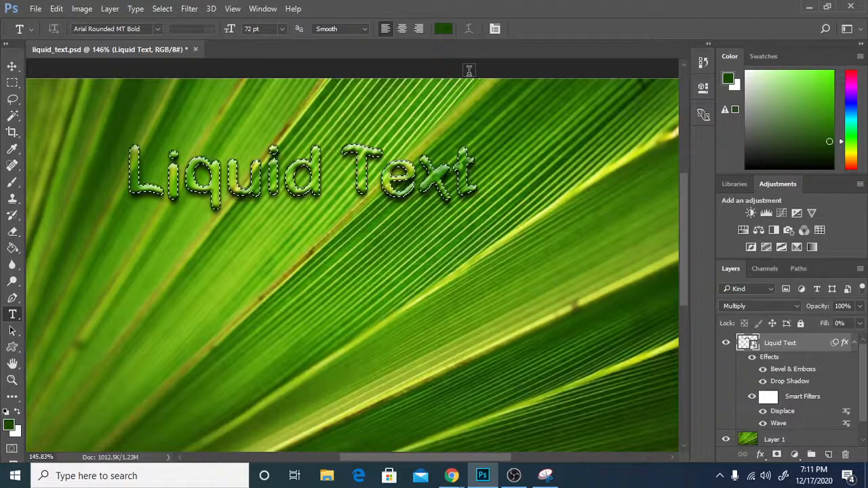
key(ctrl+d)
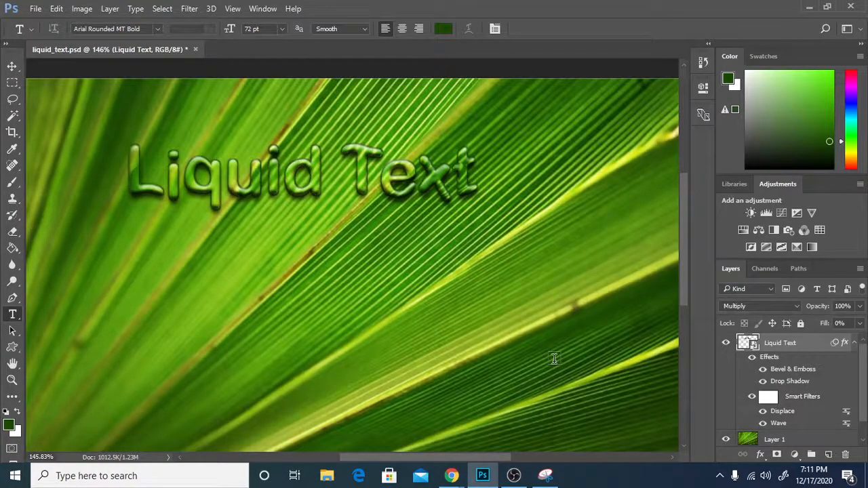